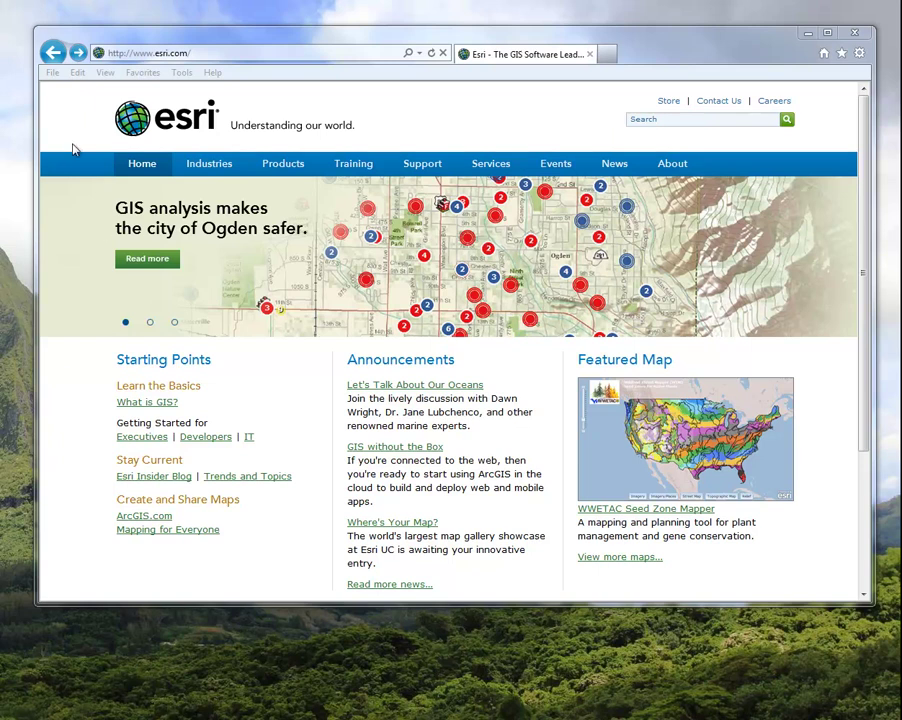
Go to the iowa/arcgis/mobile Mobile Content Directory in the browser
click(197, 55)
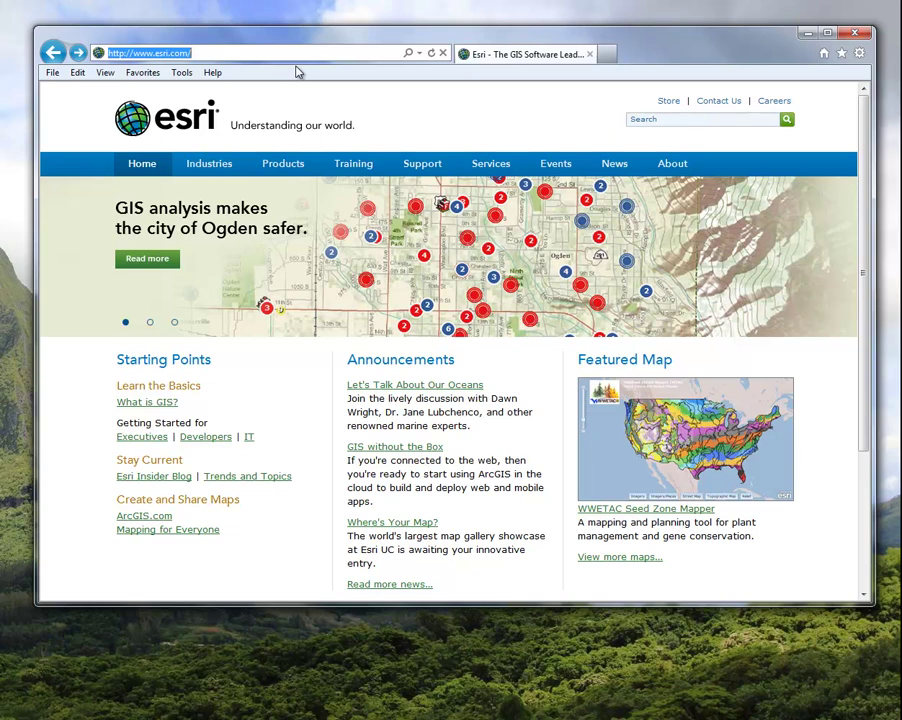
text(iowa/)
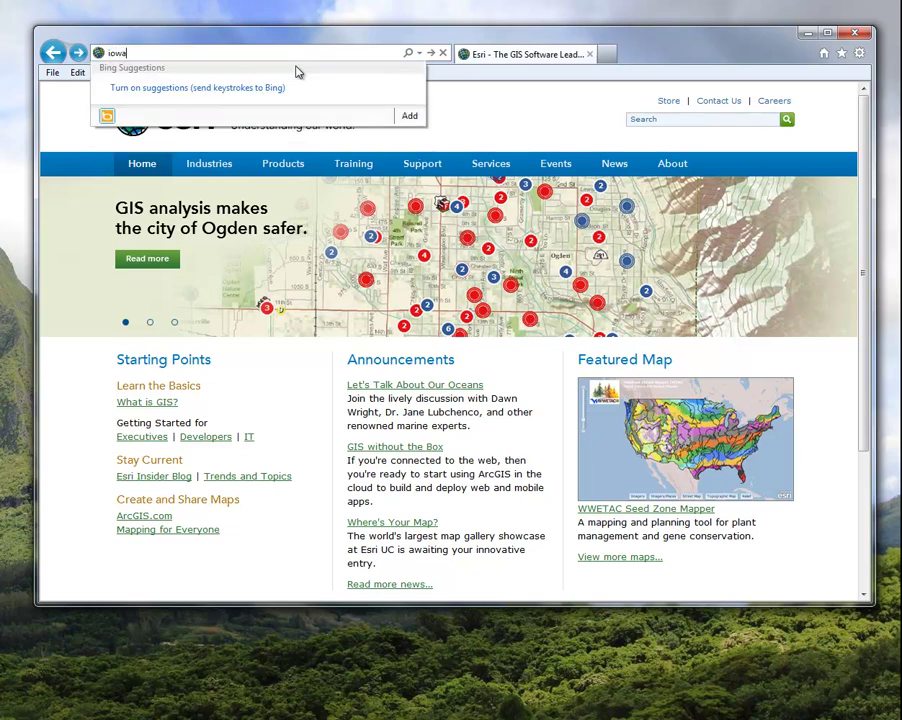
text(arcgis/mobile)
key(Return)
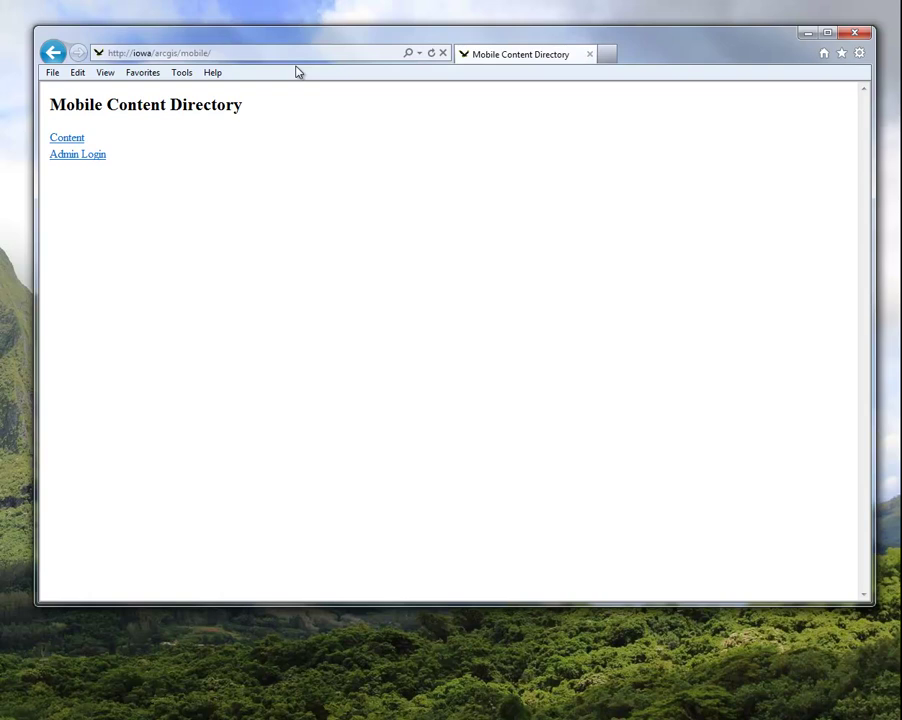
Browse Content > MobileWeb > Maps to show the empty Maps folder
click(72, 141)
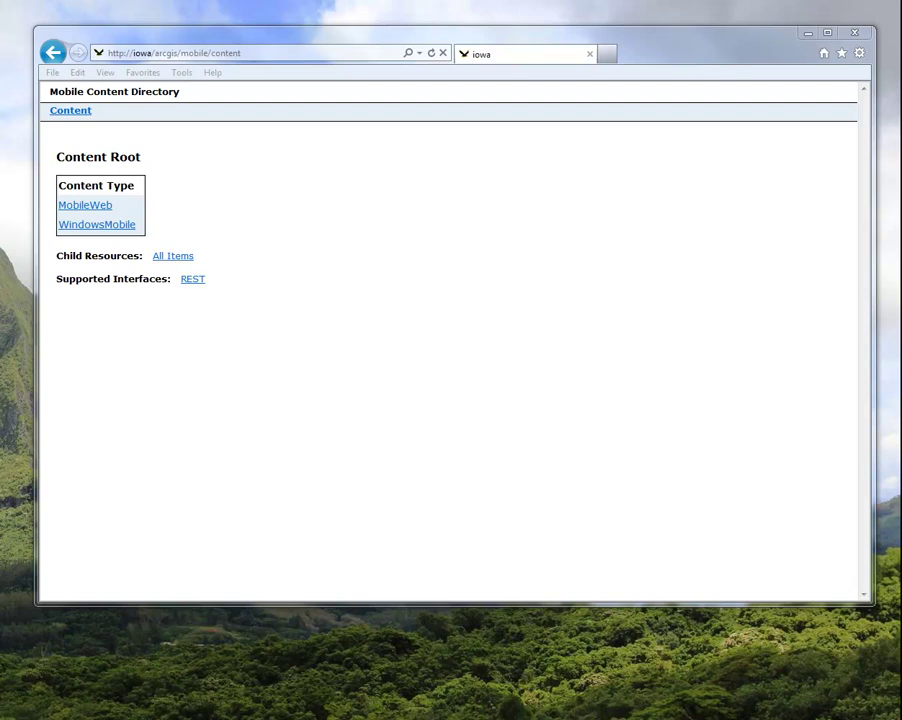
click(86, 206)
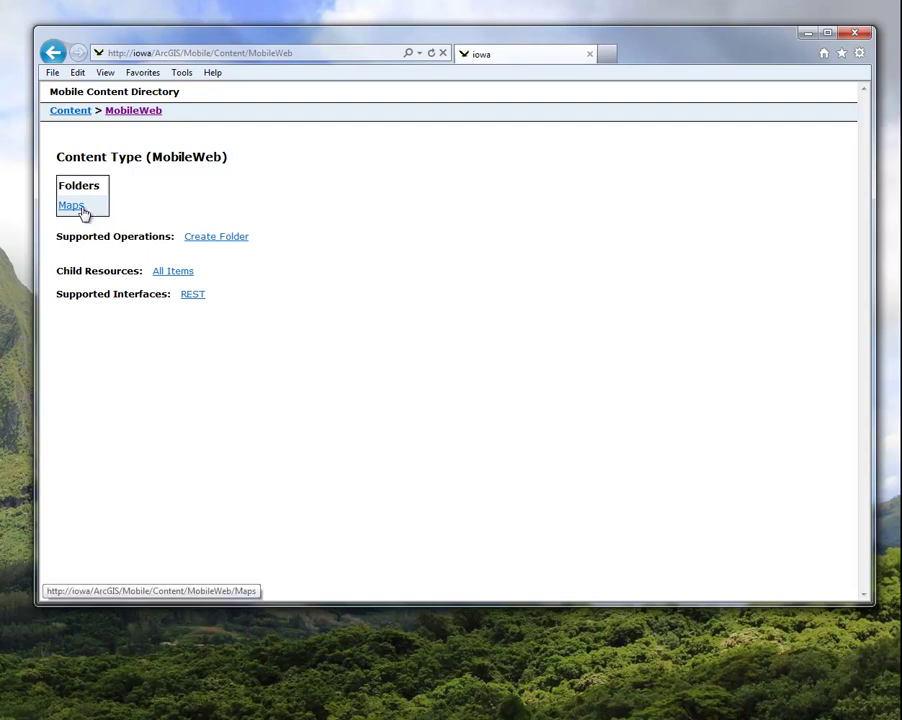
click(78, 208)
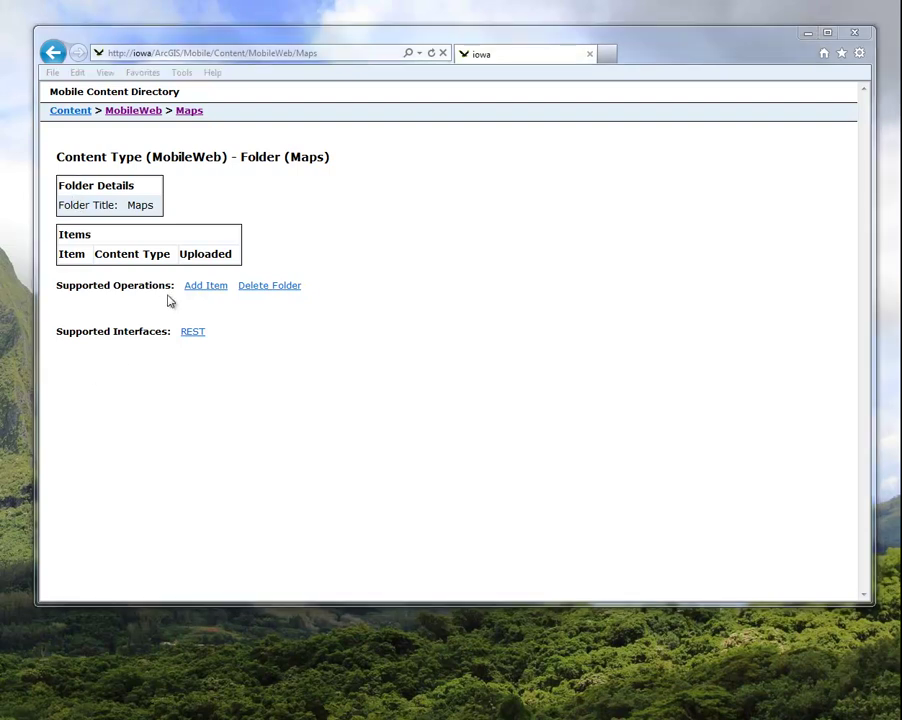
Open the Add Item form for MobileWeb Maps and keep its Format at HTML
click(191, 290)
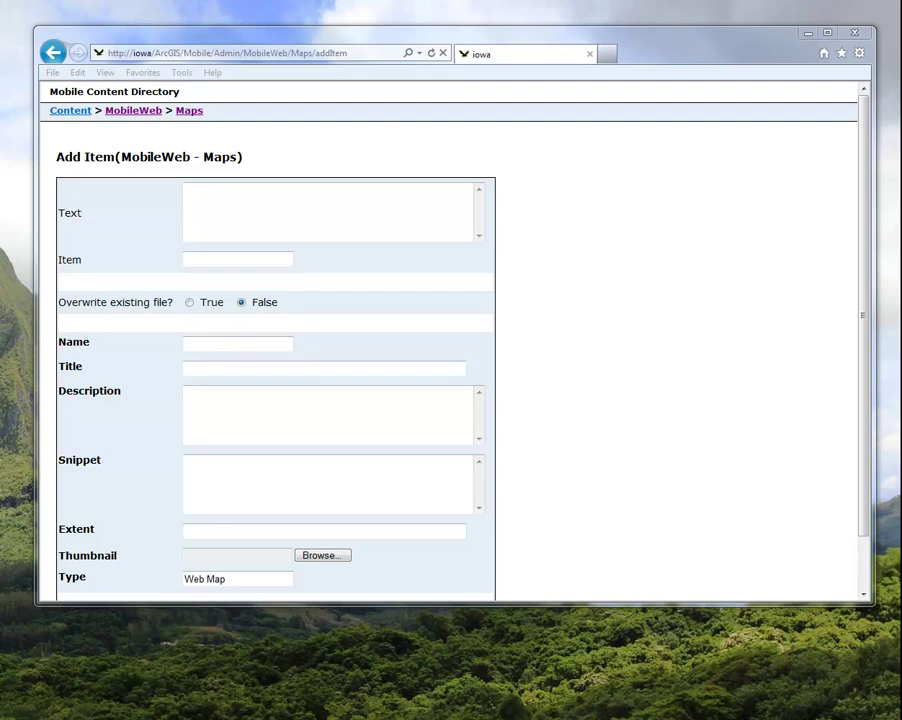
click(867, 563)
drag(867, 563, 868, 585)
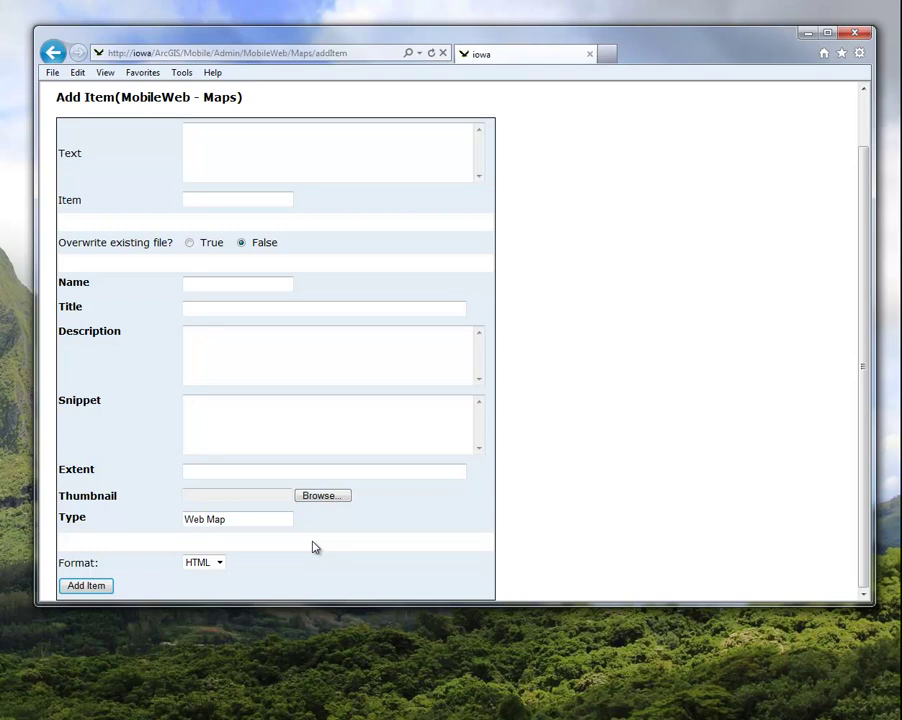
click(223, 564)
click(225, 567)
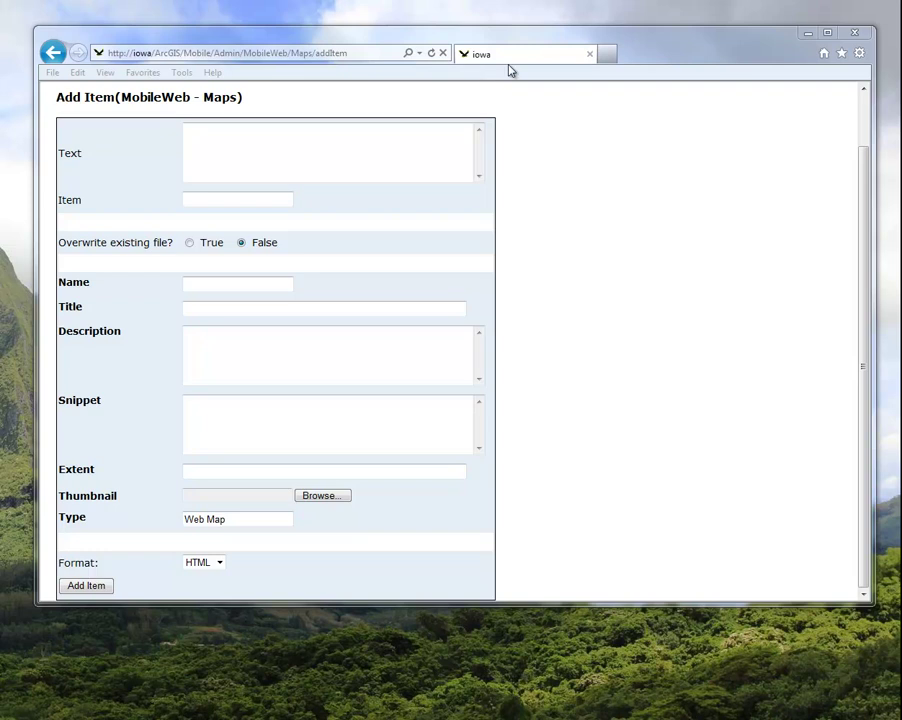
click(606, 54)
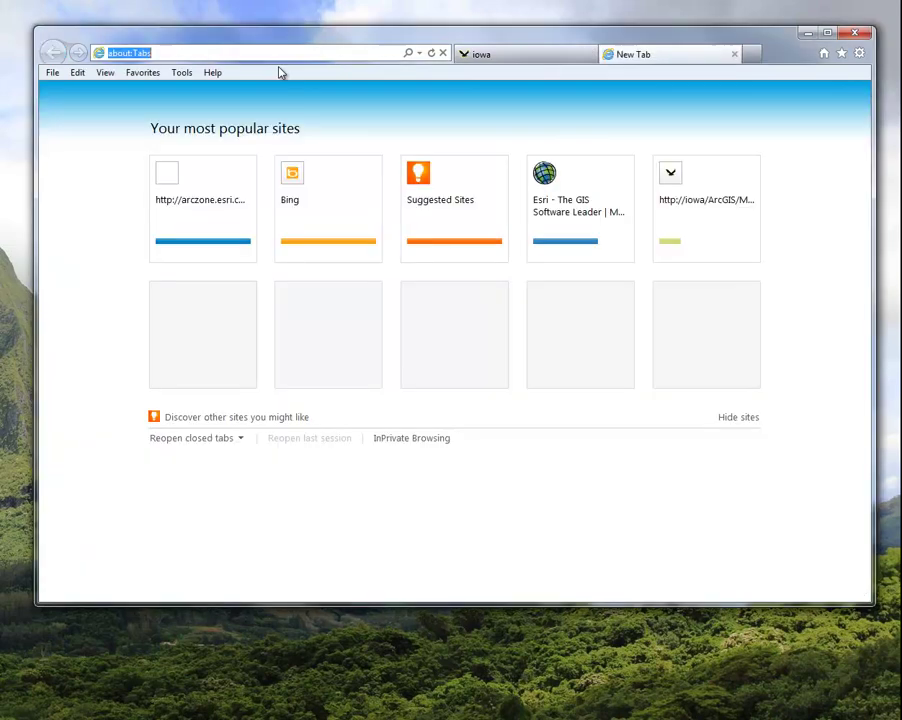
text(http)
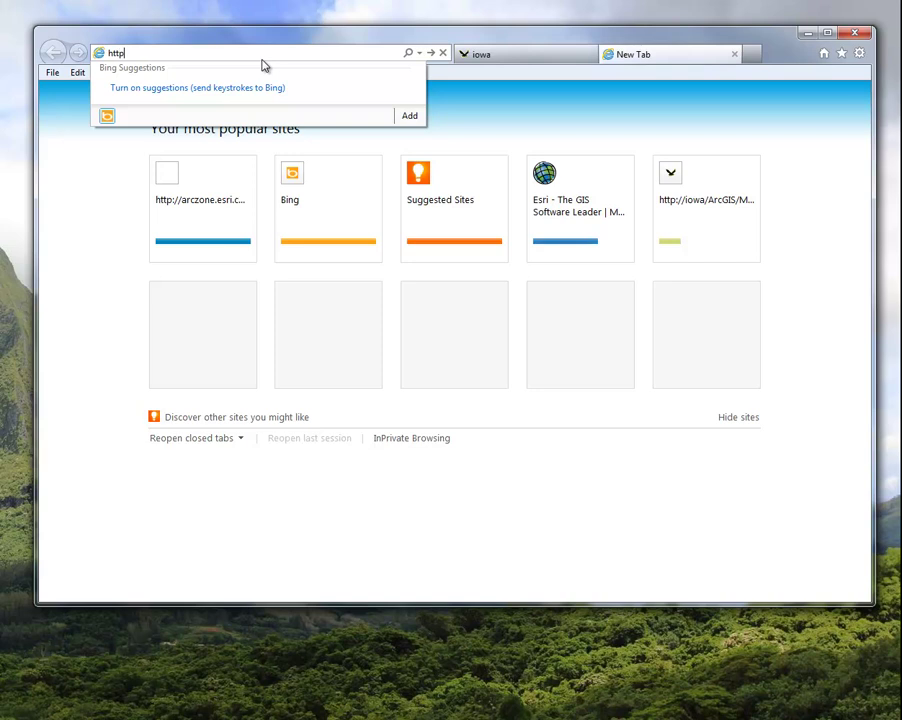
text(://links.esri.com/ios/app/maps)
key(Return)
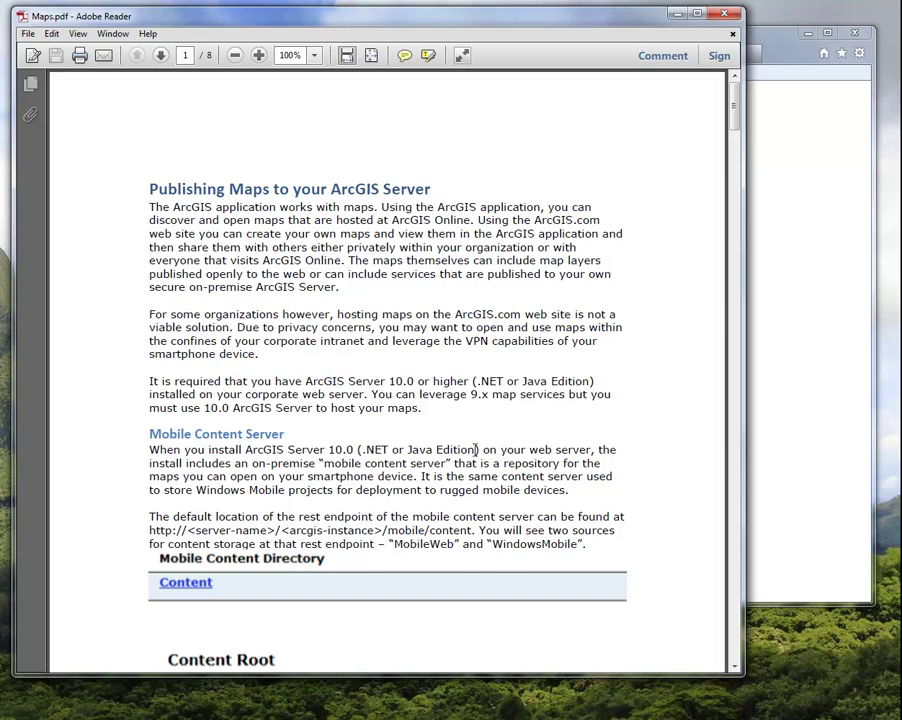
Read Maps.pdf through to page 5's JSON and token sections, then close Adobe Reader
scroll(460, 451, down, 10)
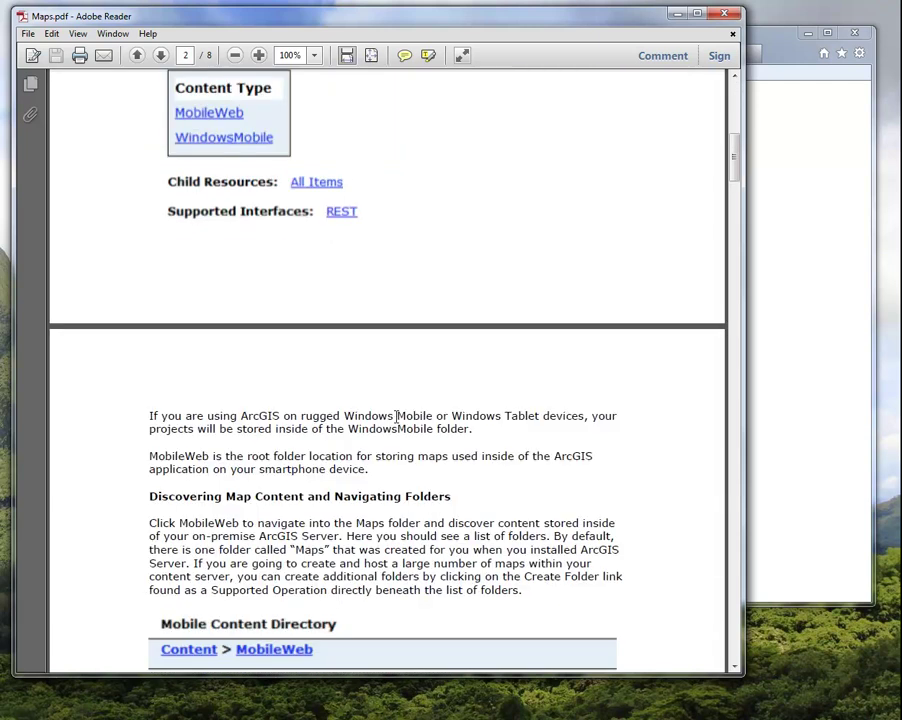
scroll(397, 416, down, 20)
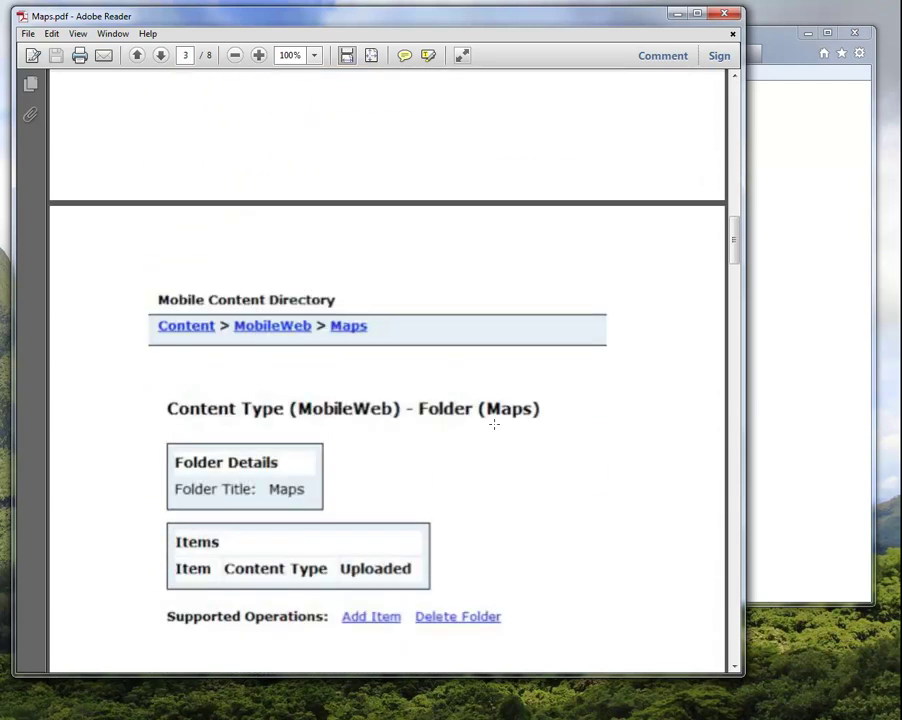
scroll(494, 427, down, 15)
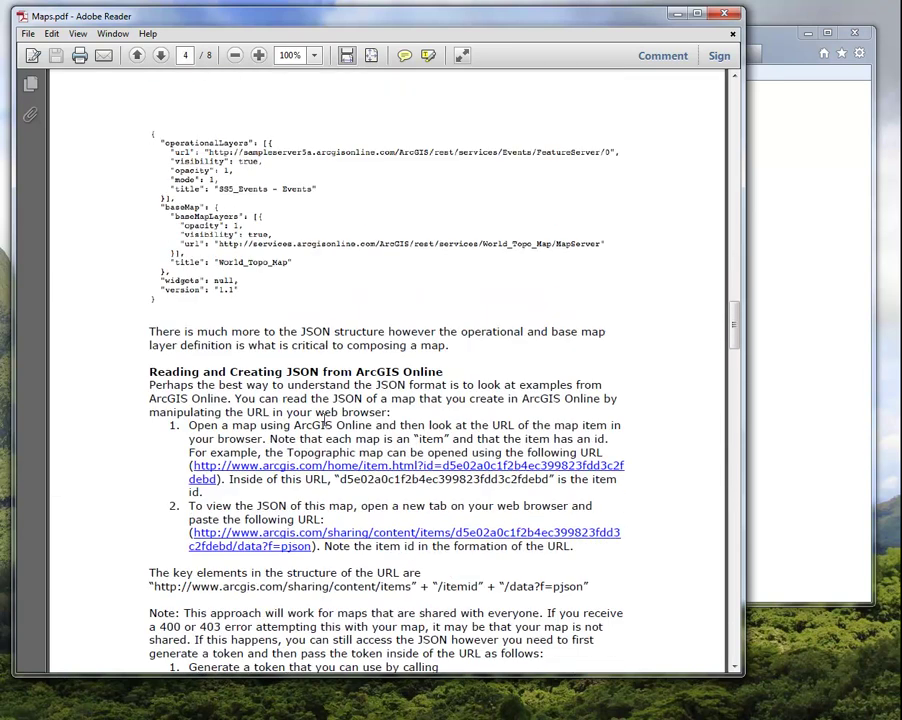
scroll(325, 425, down, 7)
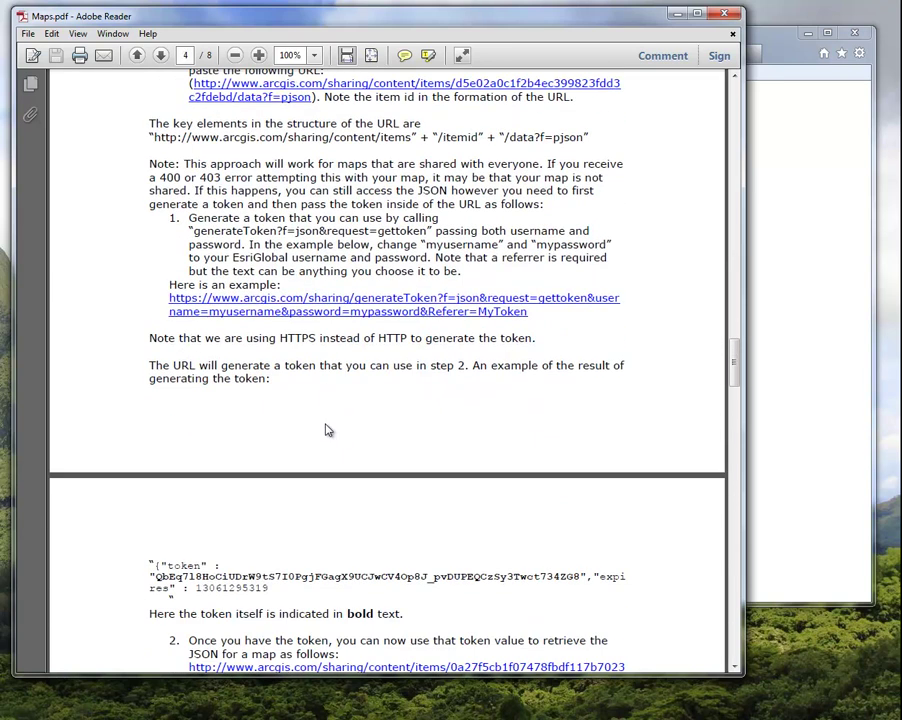
scroll(725, 17, down, 4)
click(725, 17)
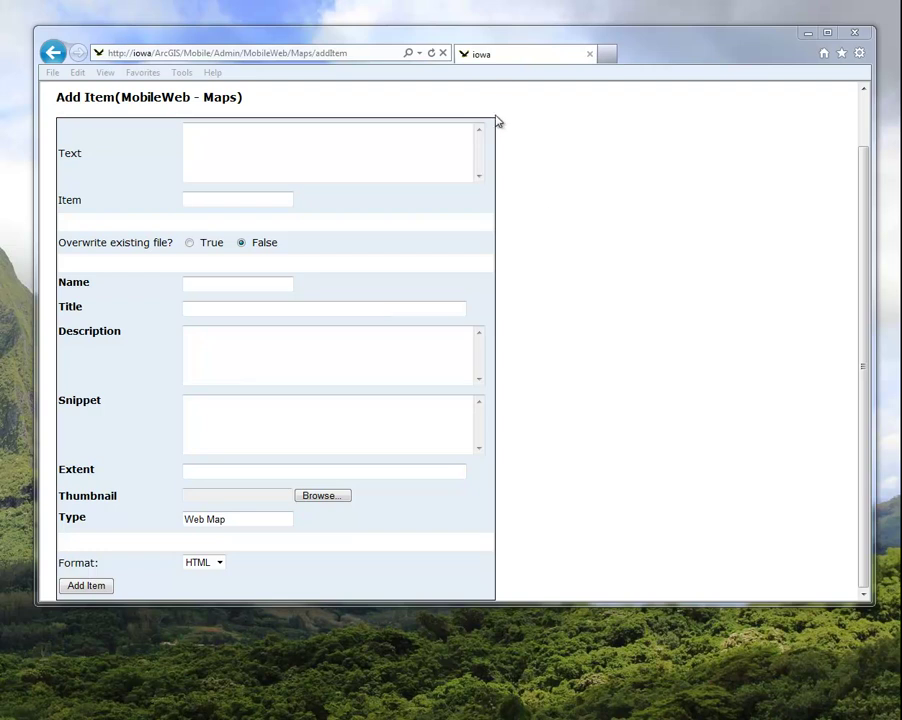
Sign in to arcgis.com with the account username and password and start a new map
click(609, 60)
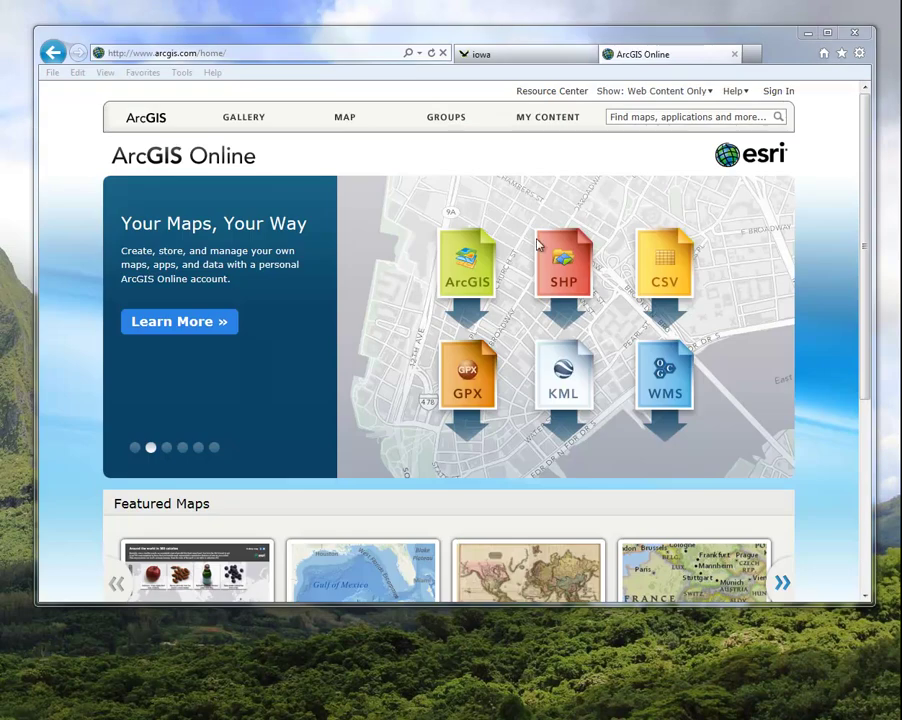
click(778, 91)
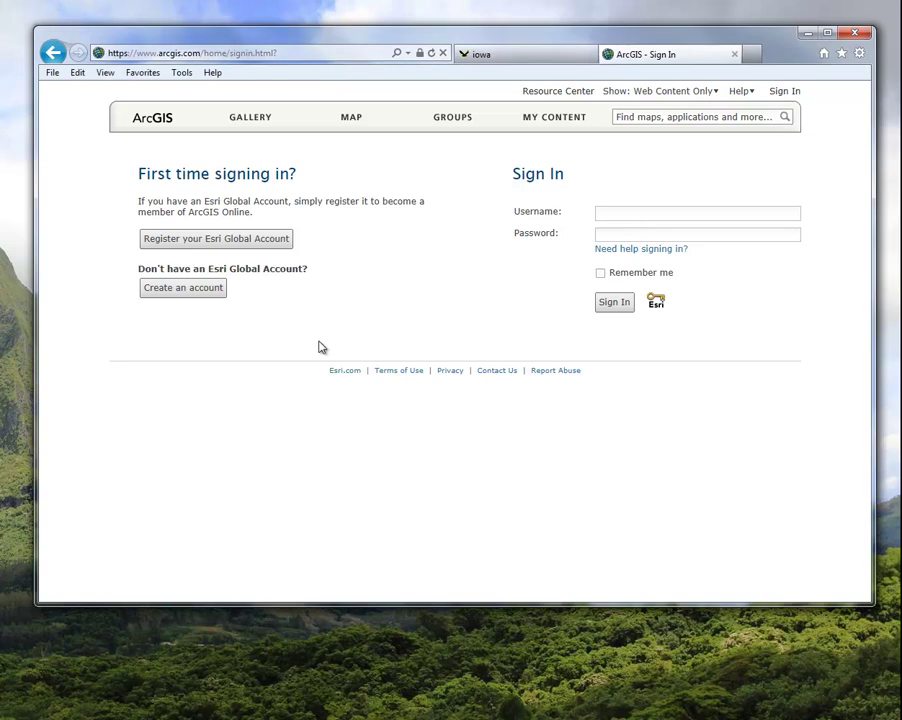
key(Tab)
text(********)
key(Return)
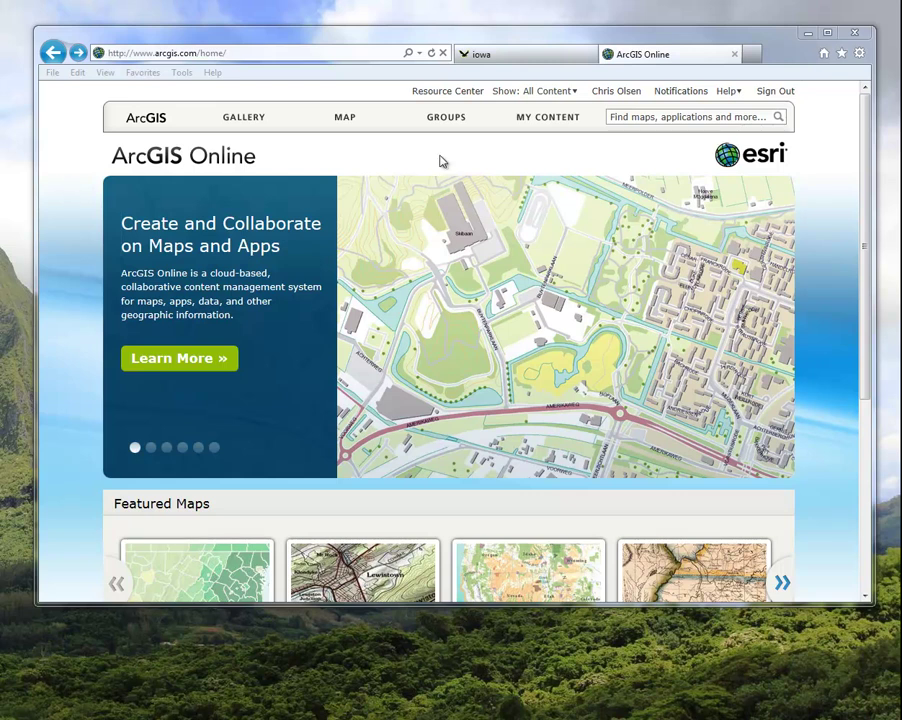
click(323, 126)
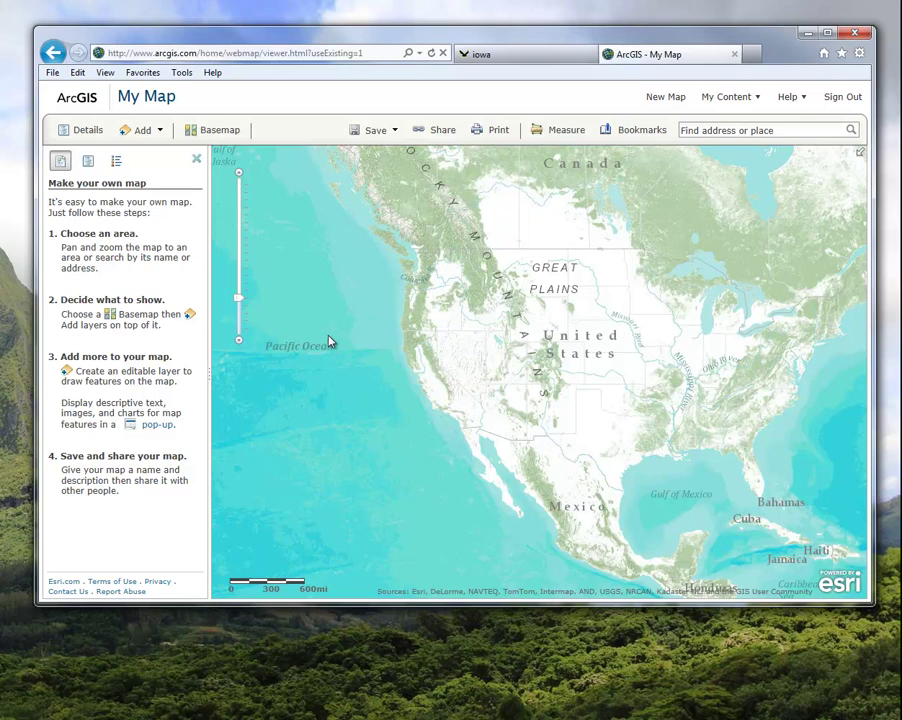
Search the GIS server iowa/arcgis for layers, listing its 40 layers
click(151, 137)
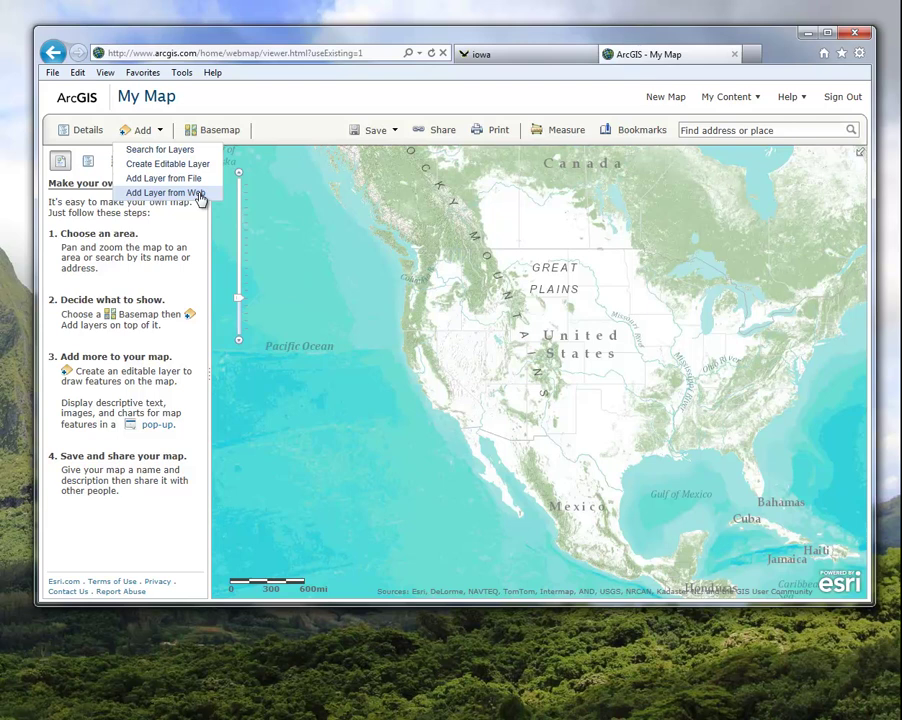
click(146, 152)
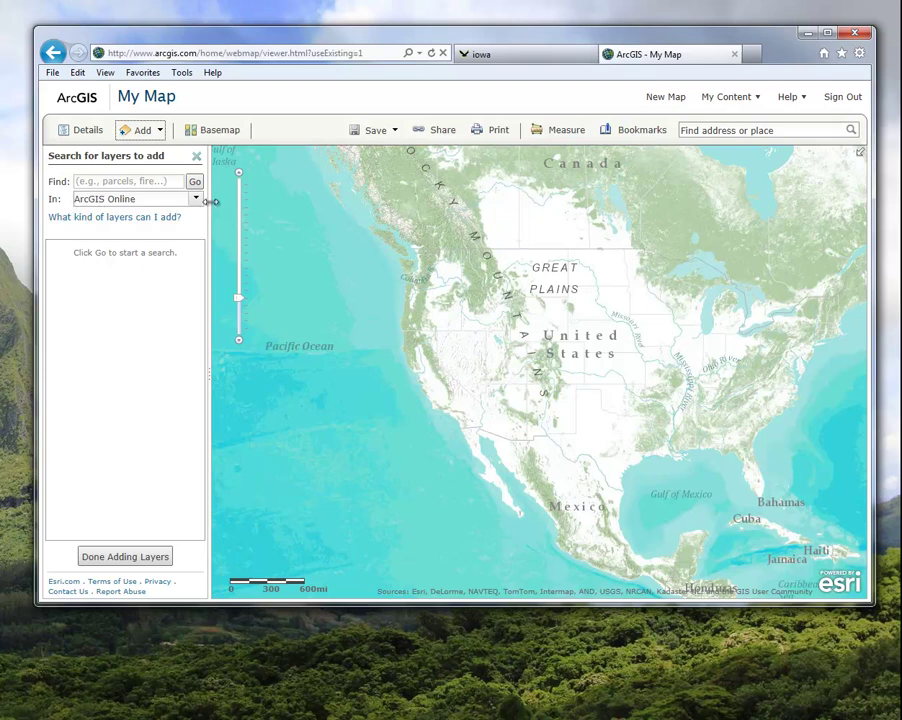
click(197, 200)
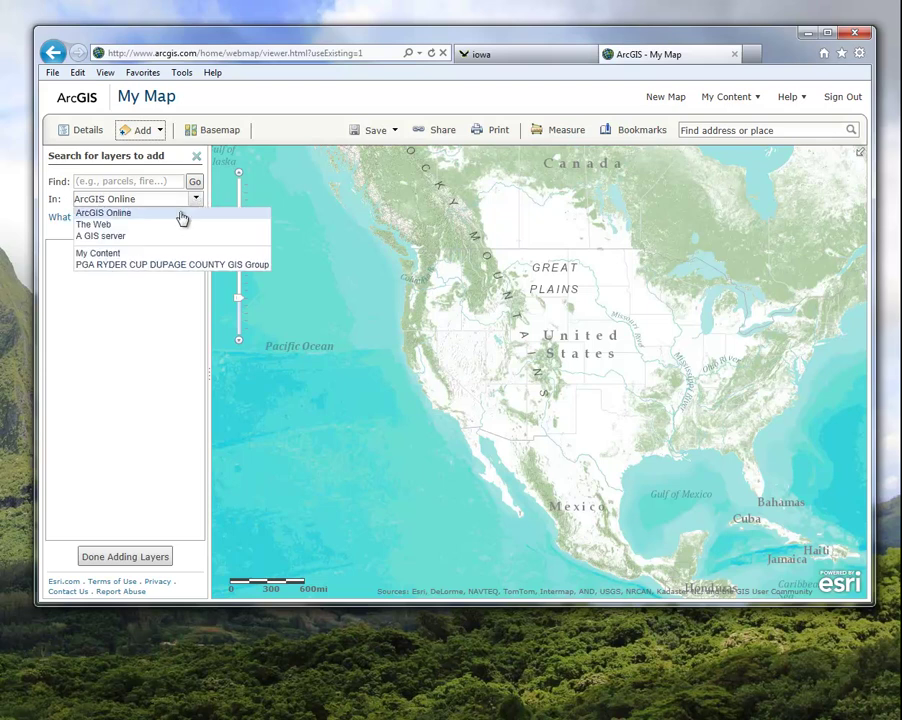
click(111, 241)
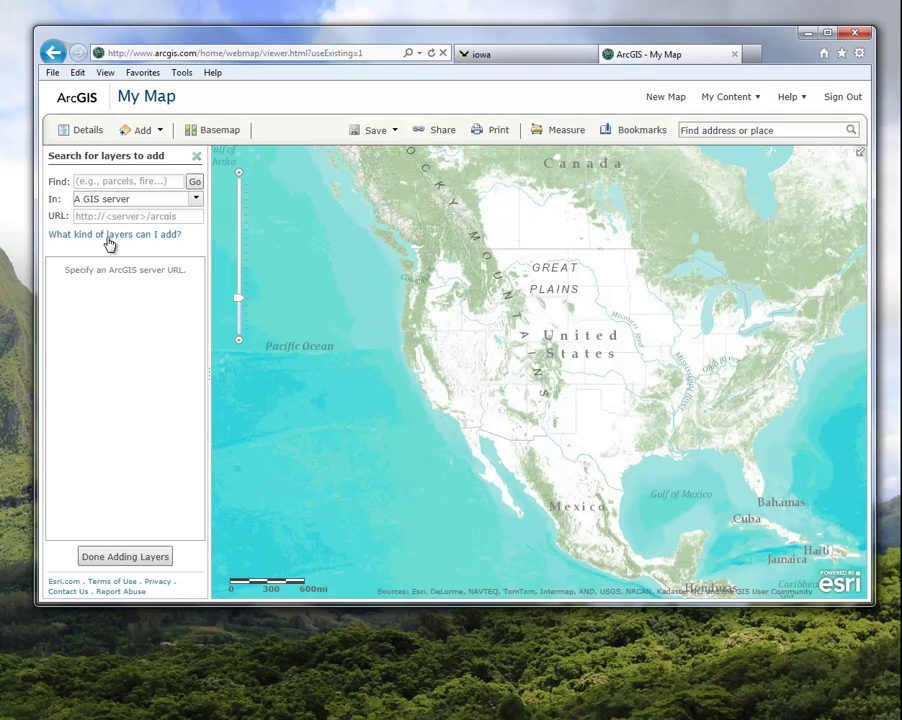
click(100, 215)
text(iowa/arcgis)
key(Return)
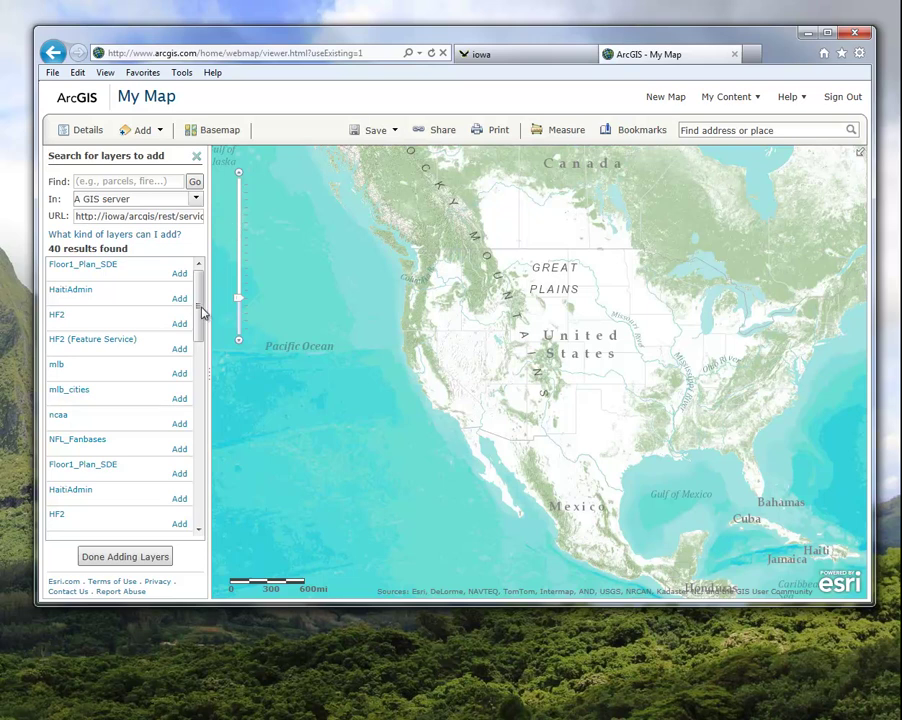
Add the HF2 layer so its points appear across Pittsburgh
mouse_move(202, 316)
mouse_down()
mouse_move(203, 340)
mouse_move(201, 316)
mouse_up()
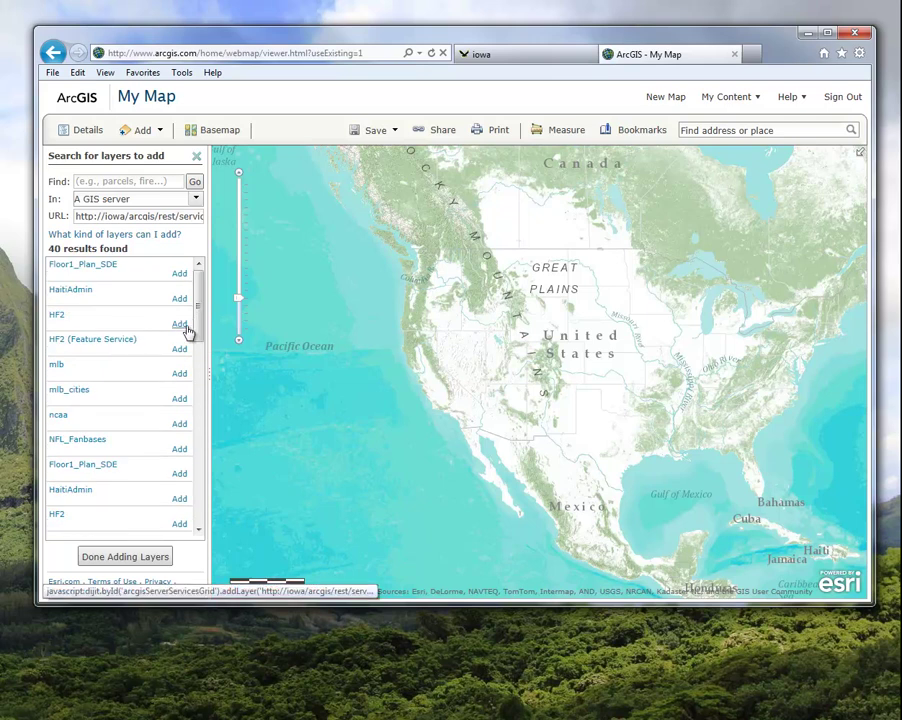
click(180, 324)
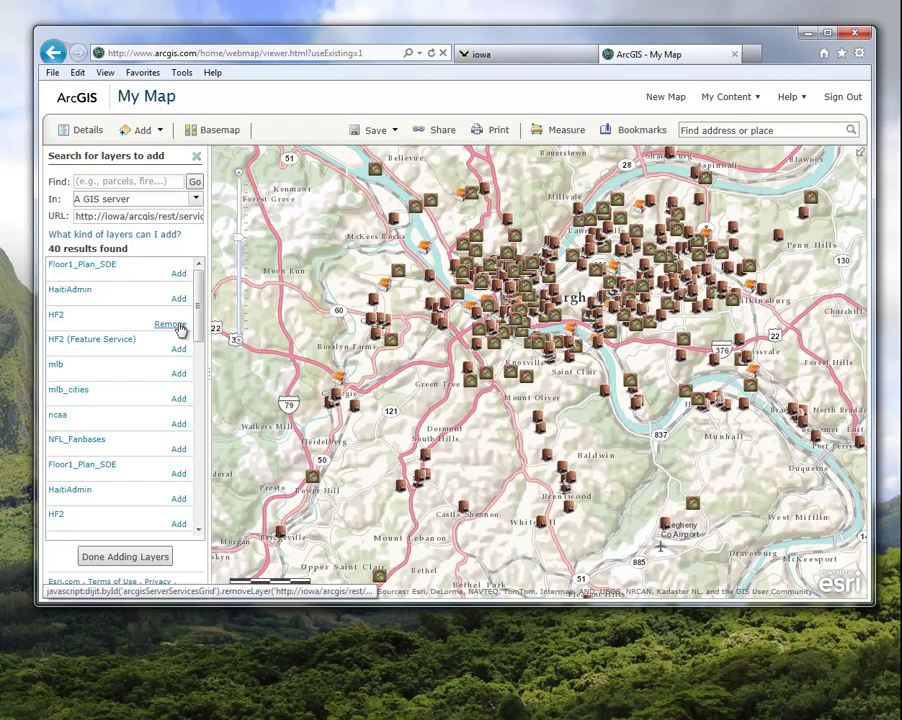
drag(200, 325, 205, 425)
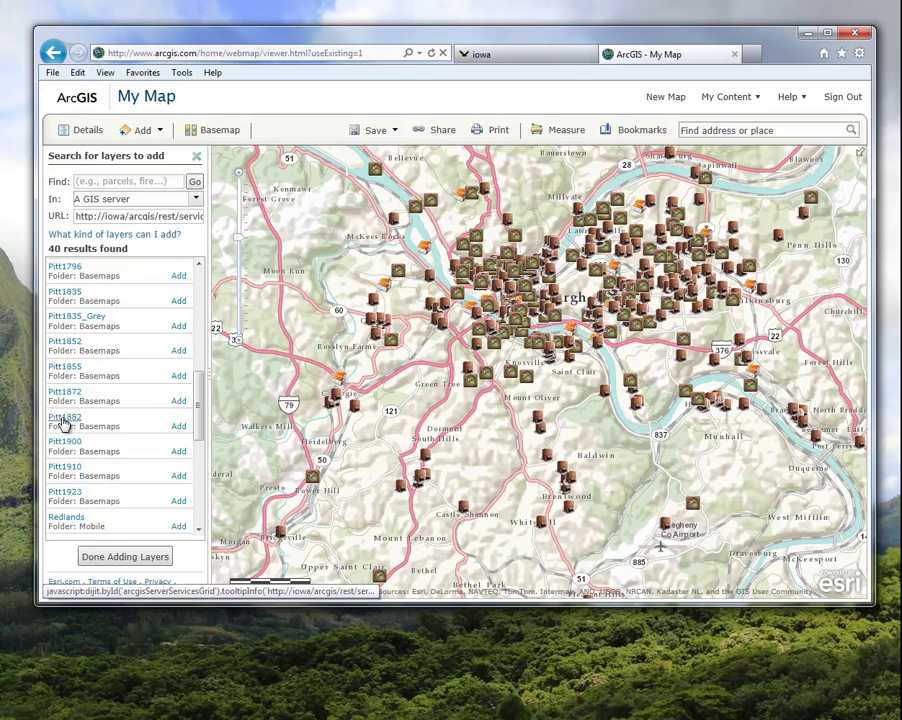
Use the Pitt1882 historic map as the basemap and finish adding layers
click(64, 421)
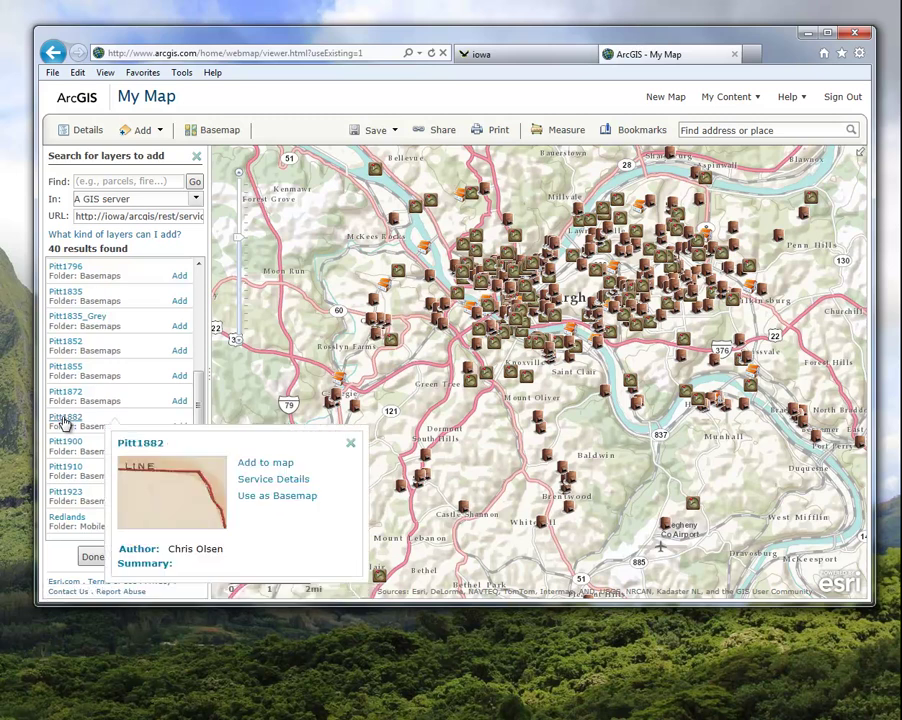
click(272, 498)
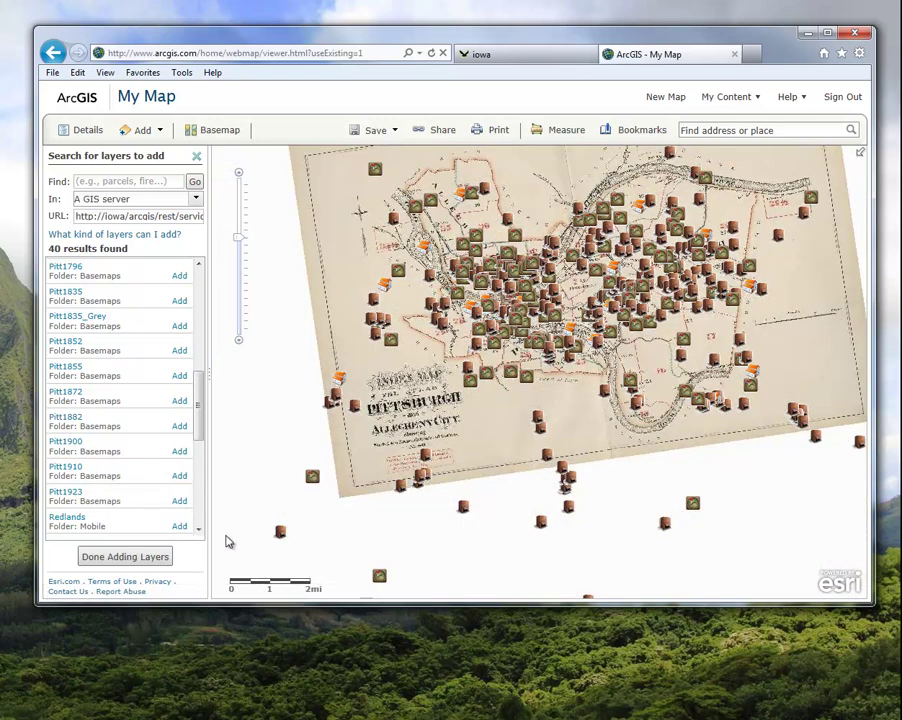
click(125, 557)
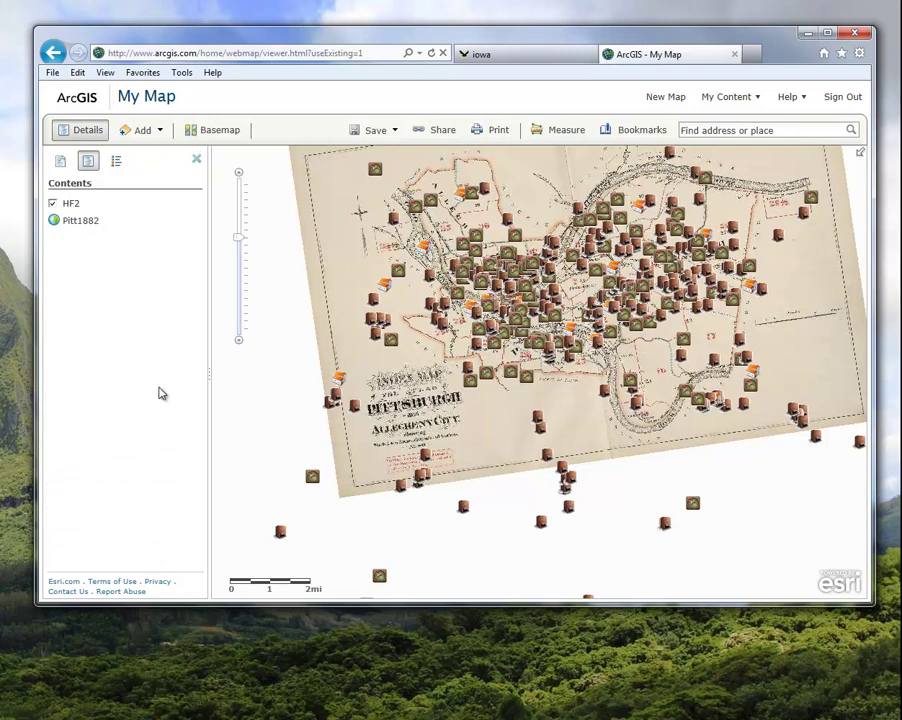
Expand HF2 in Contents and enable pop-ups for its Points of Interest layer
mouse_move(56, 226)
mouse_move(78, 208)
click(30, 412)
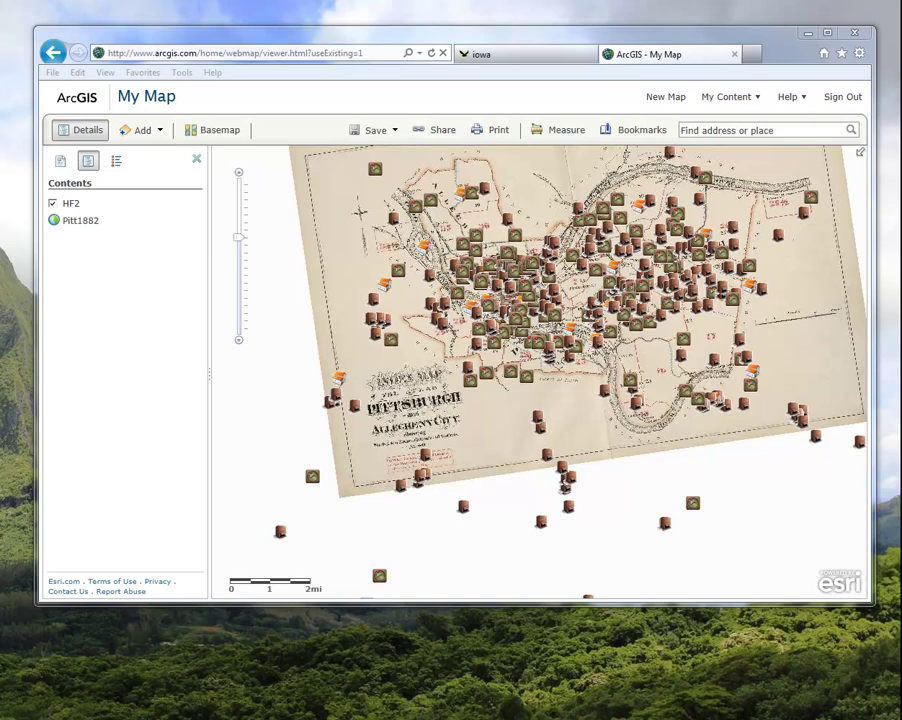
mouse_move(110, 219)
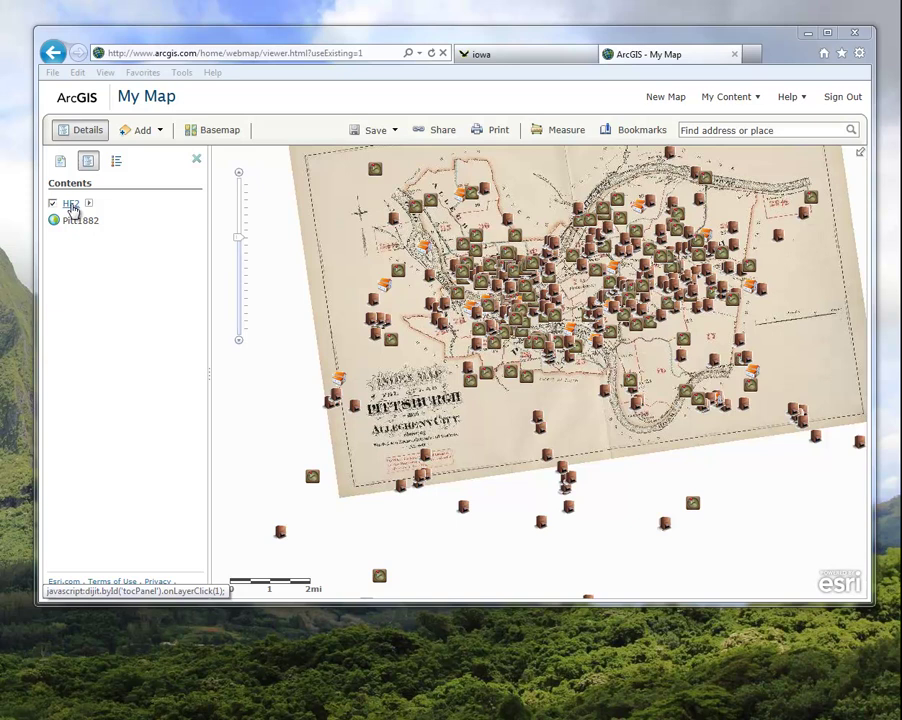
click(71, 205)
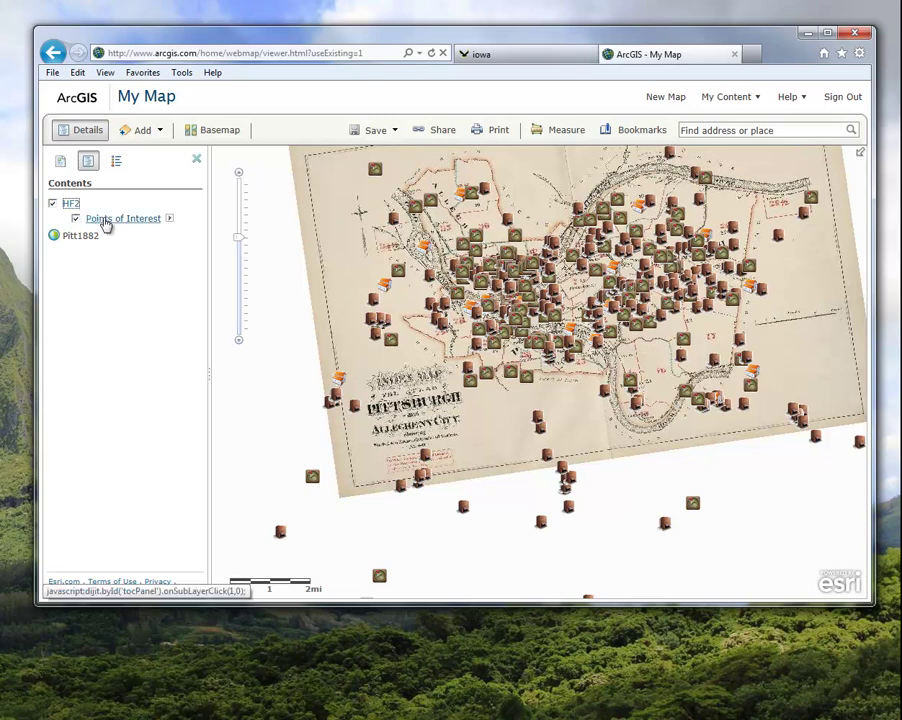
click(170, 219)
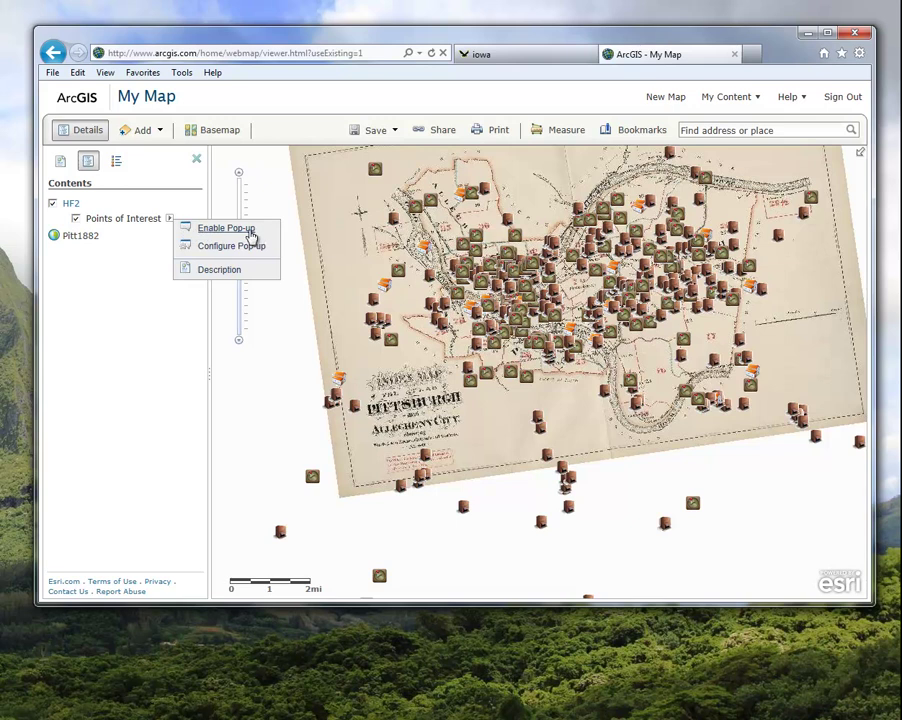
click(250, 230)
click(169, 219)
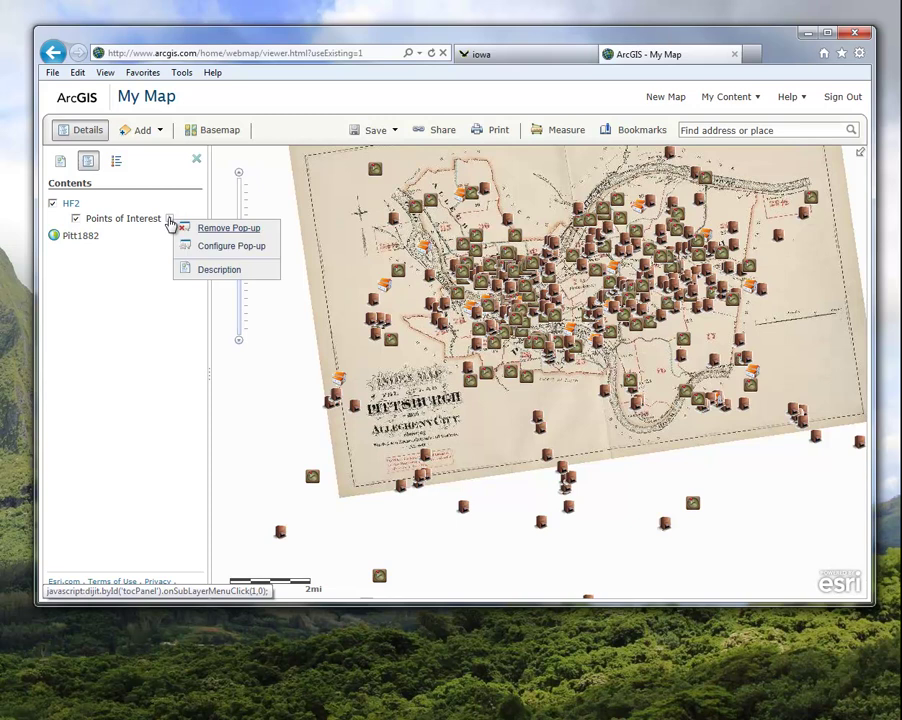
Configure the pop-up, deleting the 'Points of Interest:' prefix so the title is {locname}
click(224, 249)
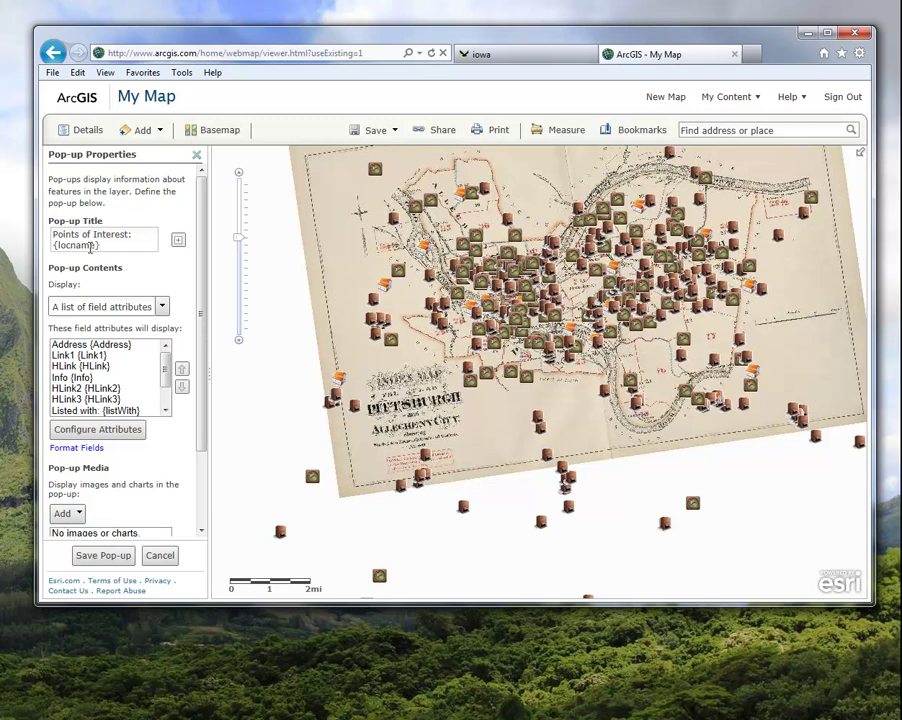
drag(121, 244, 52, 234)
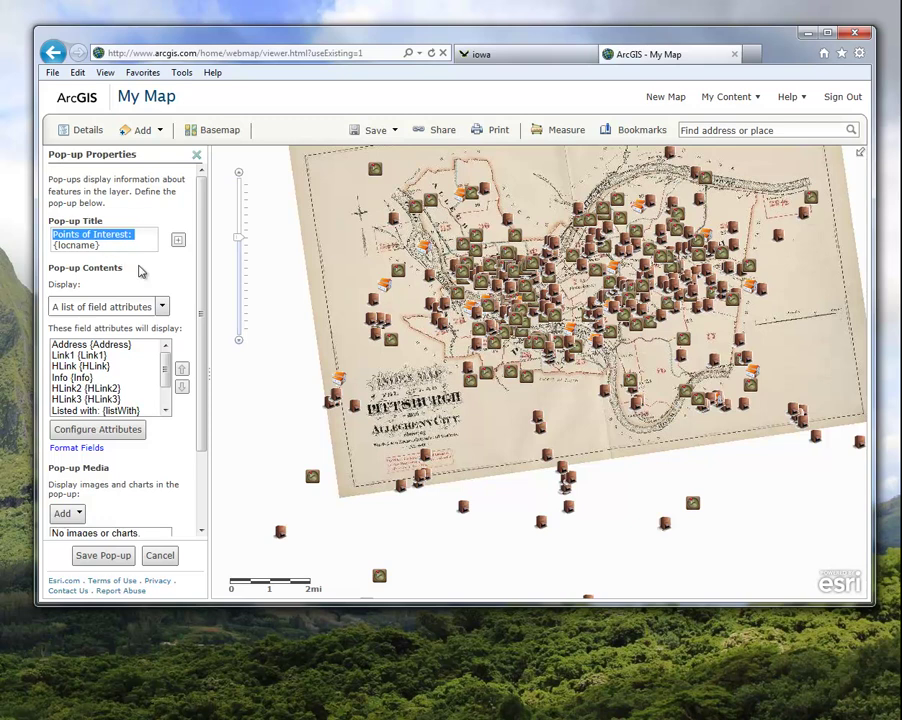
key(Delete)
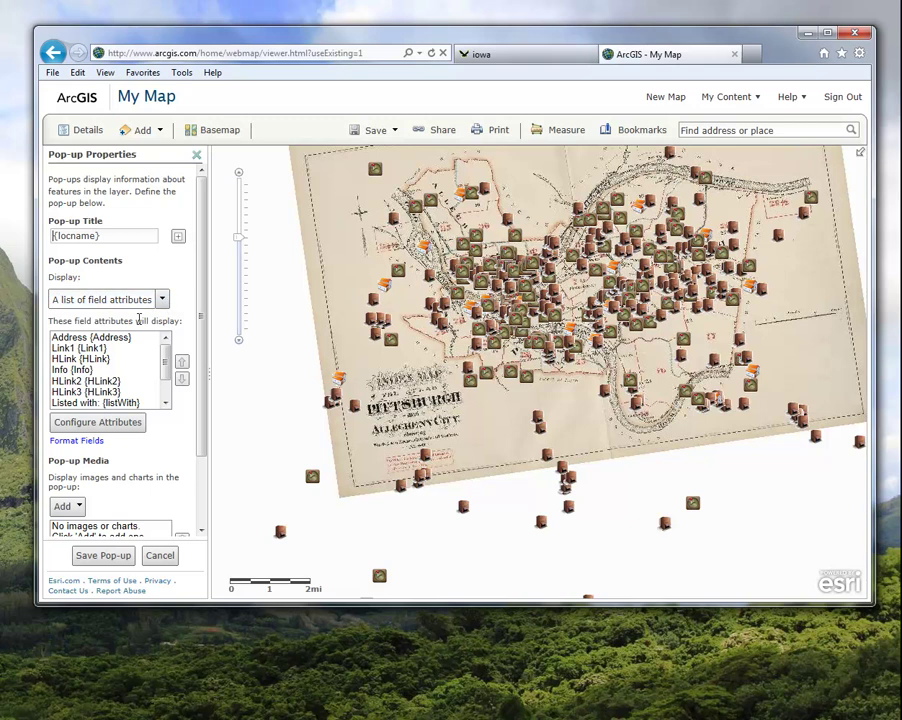
Hide the Link1, HLink, HLink2, HLink3, Name and ORIG_FID fields, keeping Architect displayed
click(95, 424)
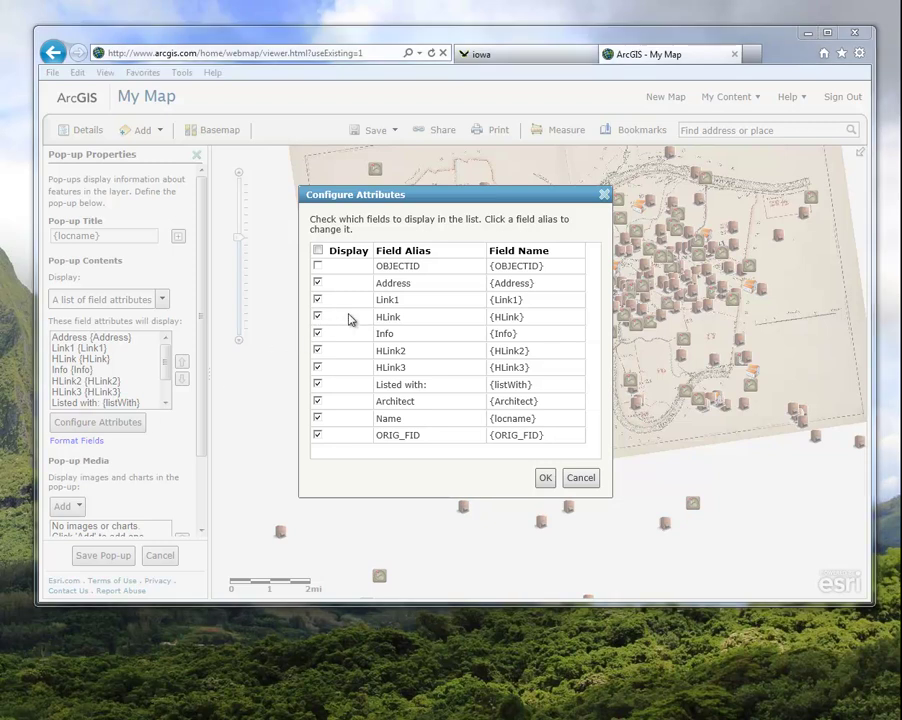
click(317, 299)
click(318, 317)
click(317, 350)
click(317, 367)
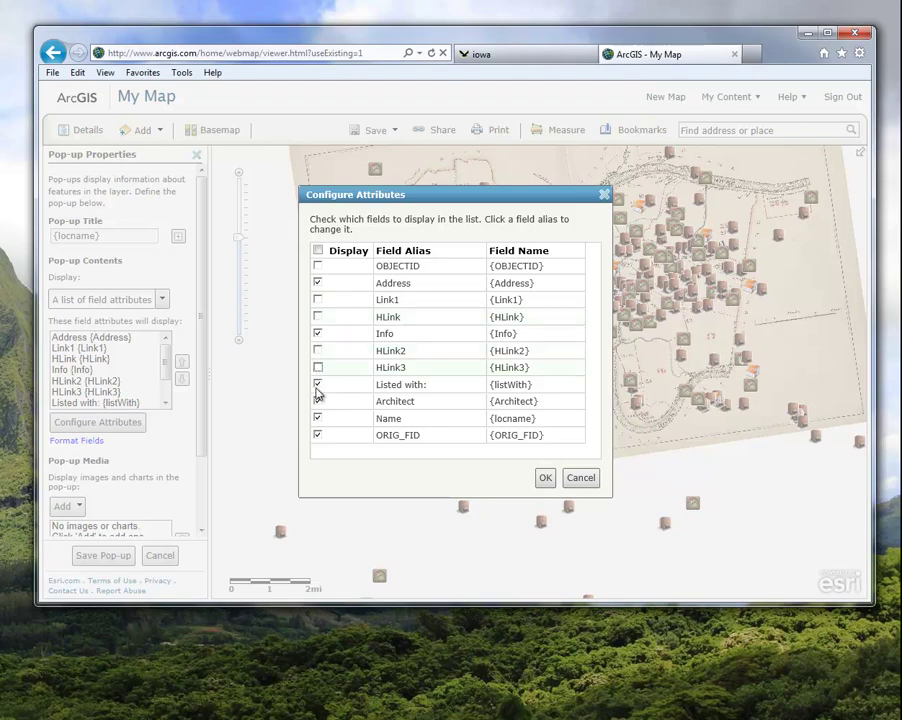
click(317, 401)
click(317, 418)
click(317, 435)
click(545, 478)
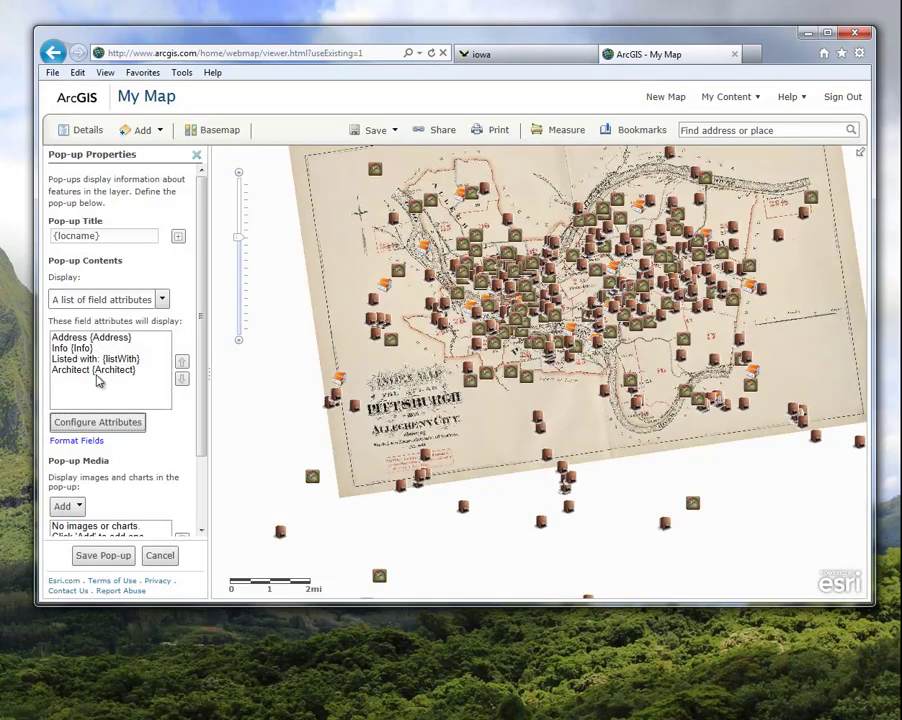
Move the Info field to the top of the pop-up field list
click(62, 348)
click(181, 362)
drag(204, 372, 204, 432)
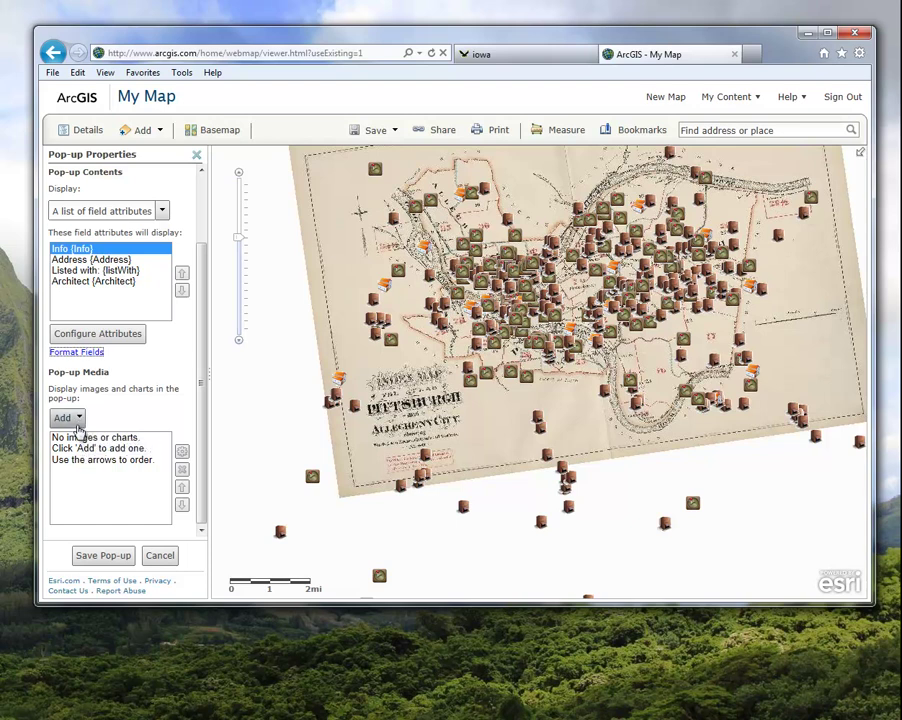
Add pop-up image 'Image 1' with {HLink} as its URL and {Link1} as its link, then save the pop-up
click(78, 421)
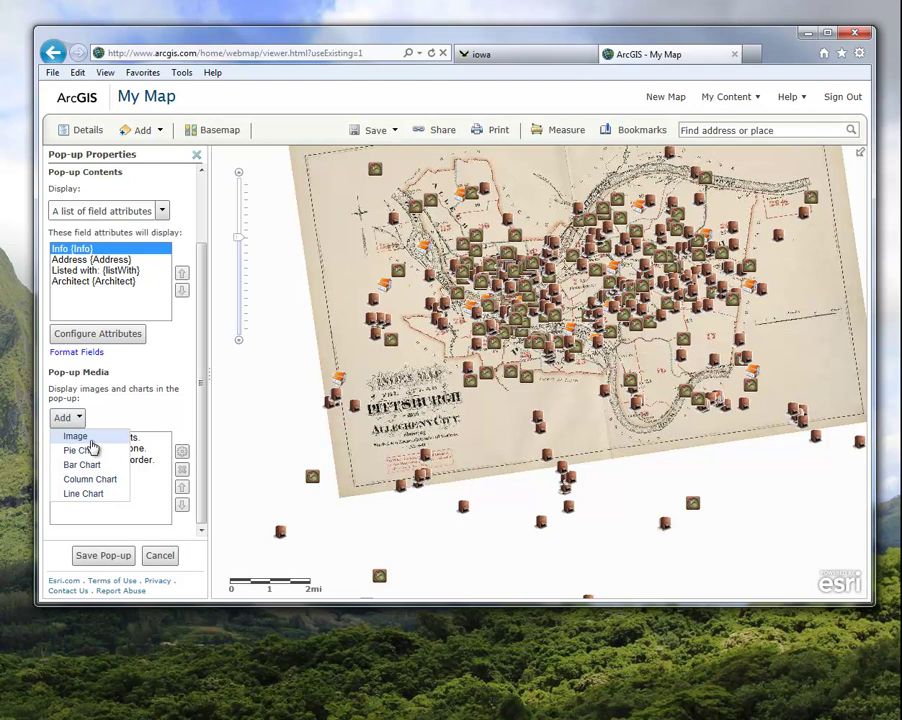
click(93, 439)
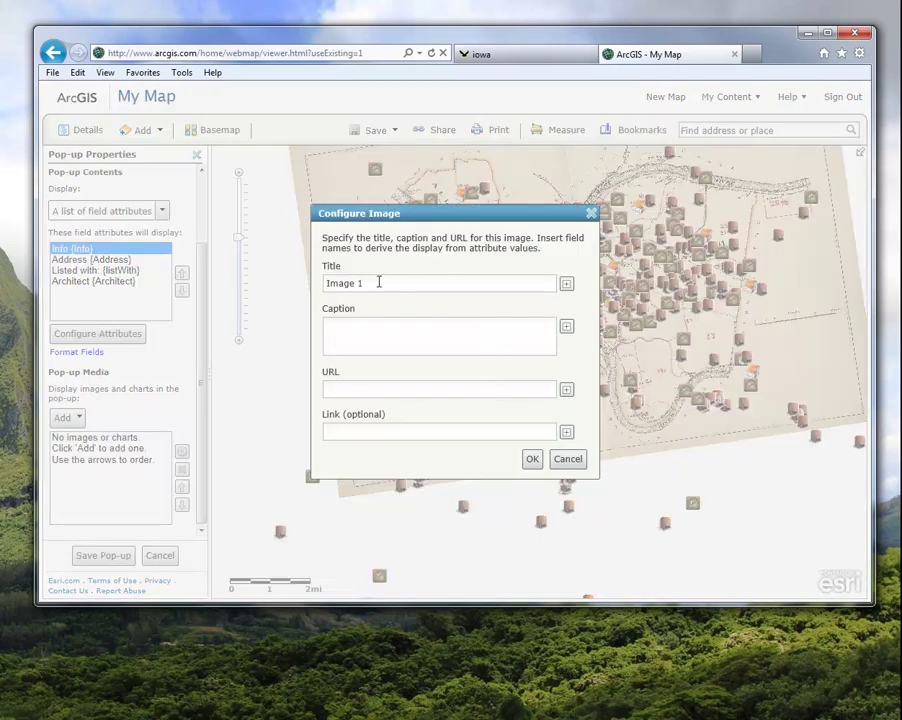
drag(378, 283, 310, 290)
click(356, 388)
click(567, 390)
click(603, 437)
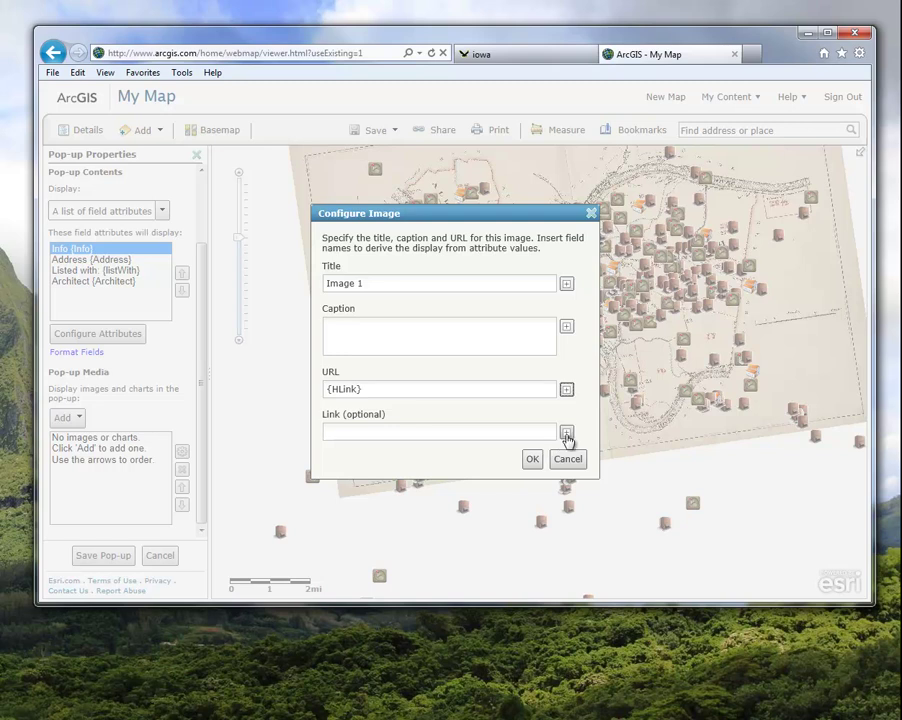
click(567, 434)
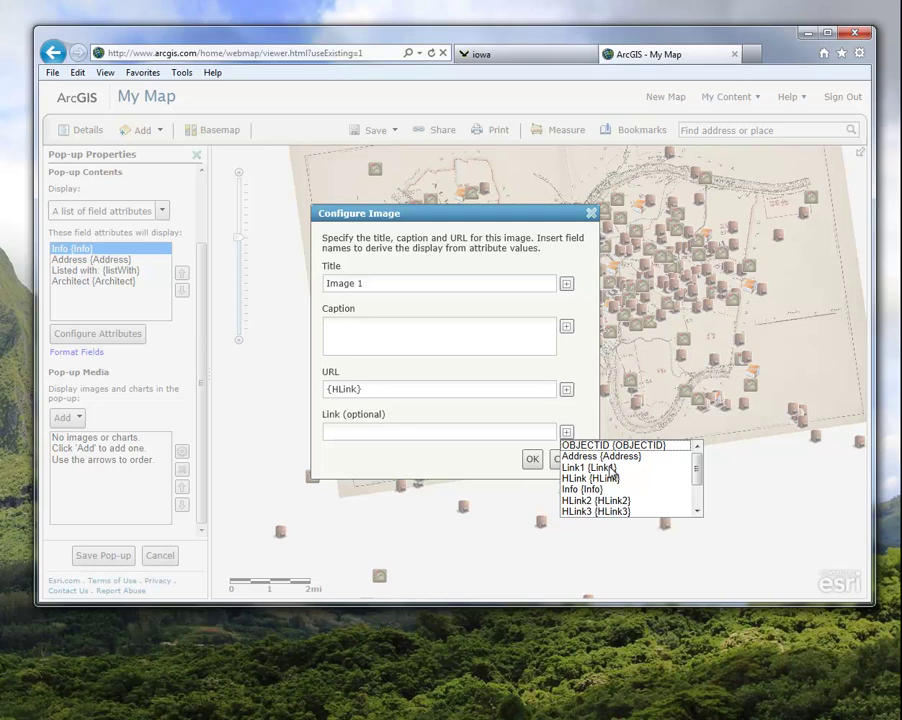
click(611, 468)
click(533, 460)
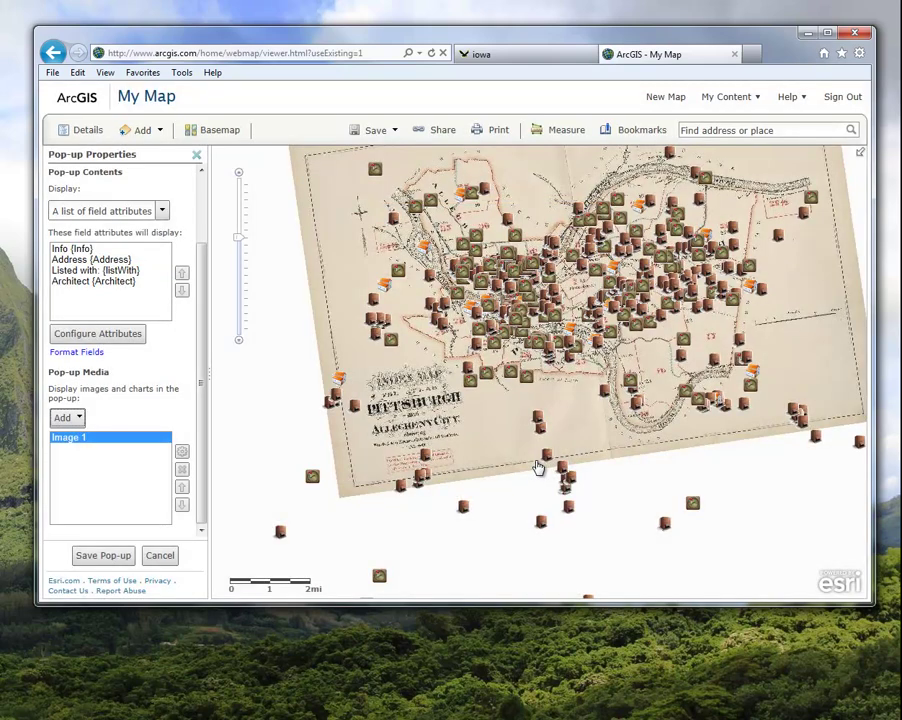
click(120, 558)
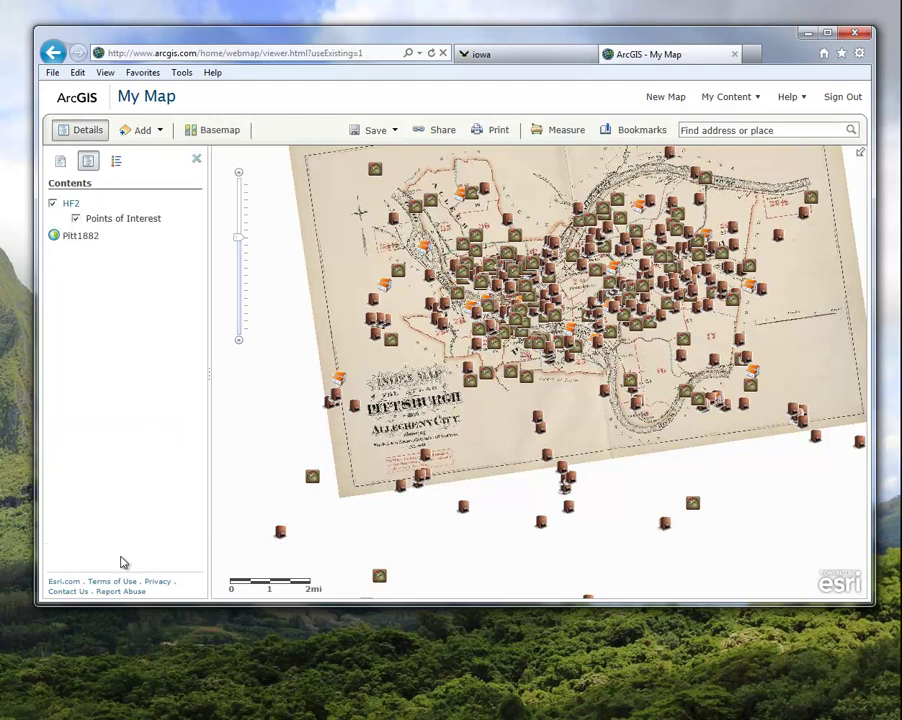
click(472, 387)
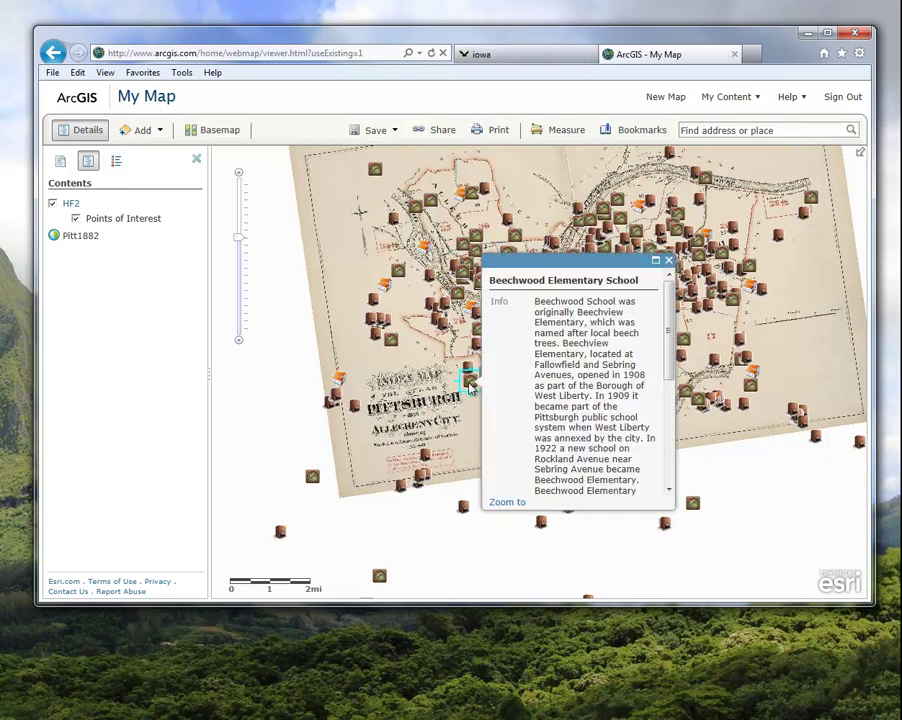
drag(668, 336, 670, 447)
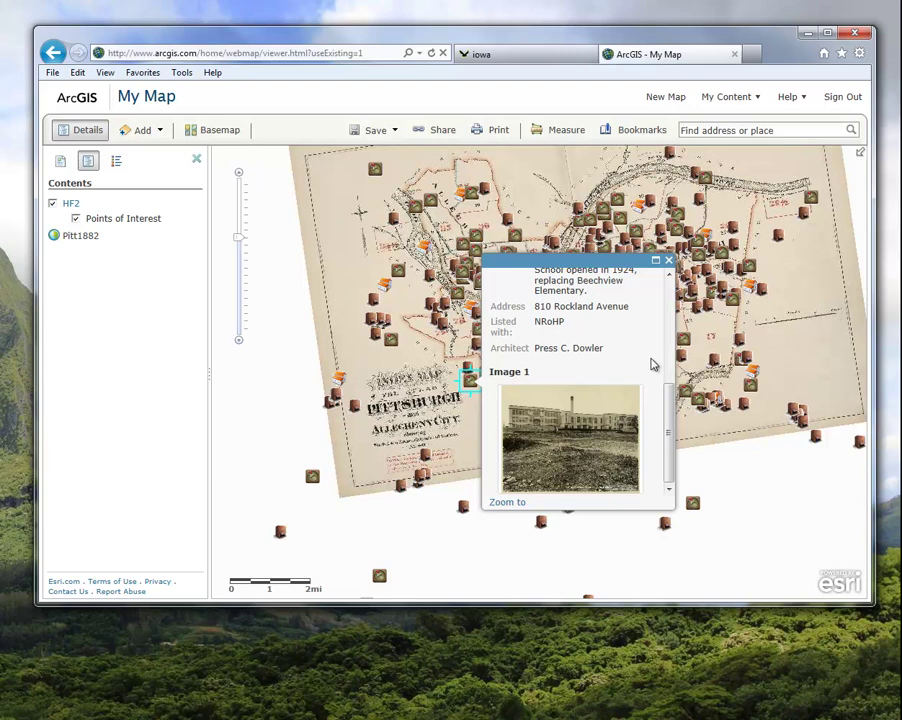
click(669, 262)
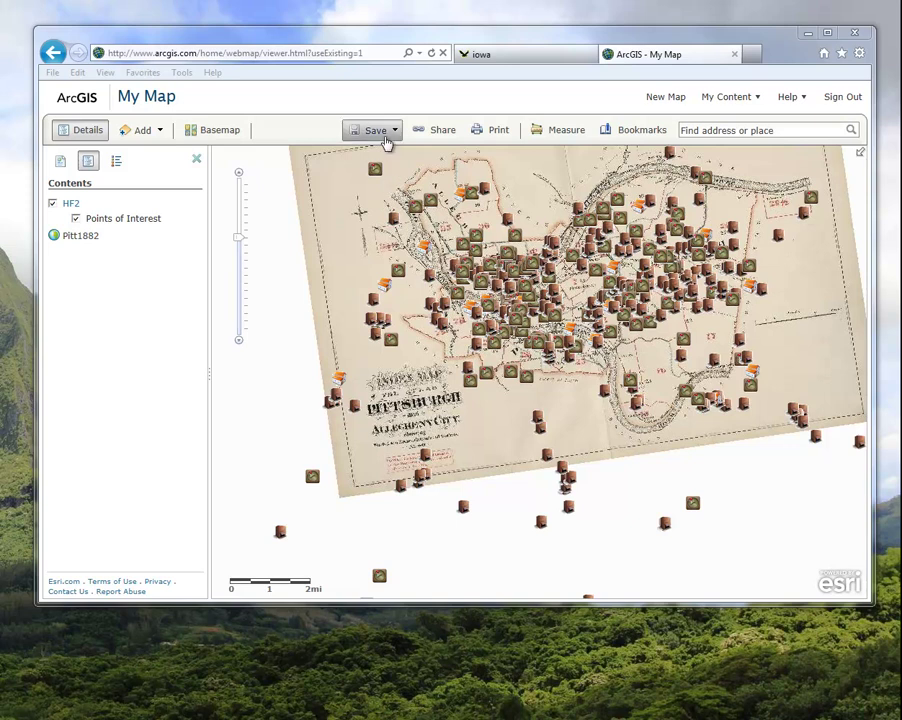
Save the map titled 'Historic Pittsburgh Locations', reusing the title as its tags
click(392, 142)
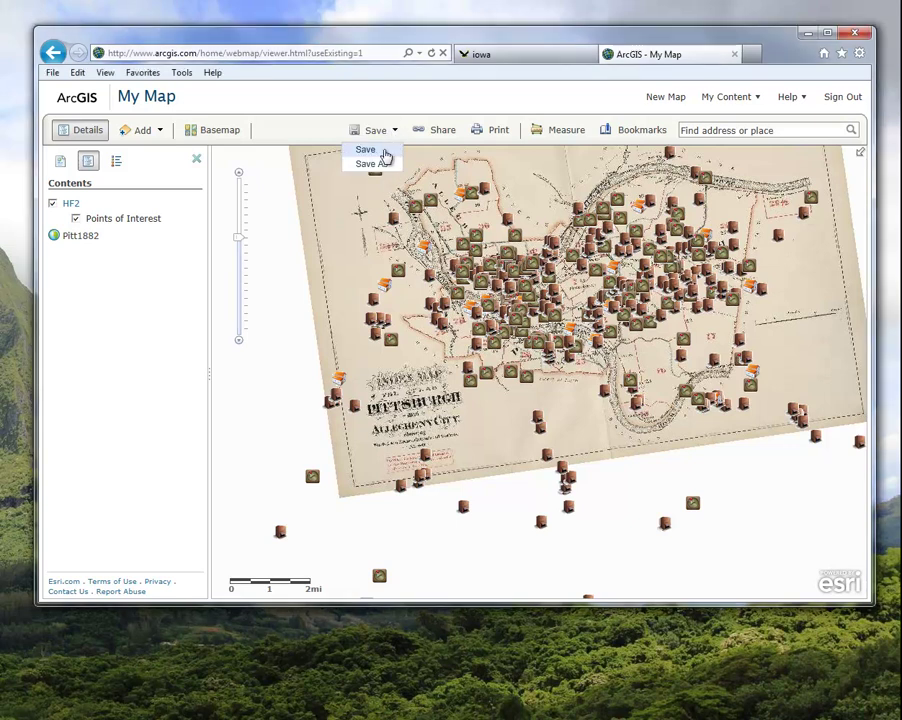
click(383, 151)
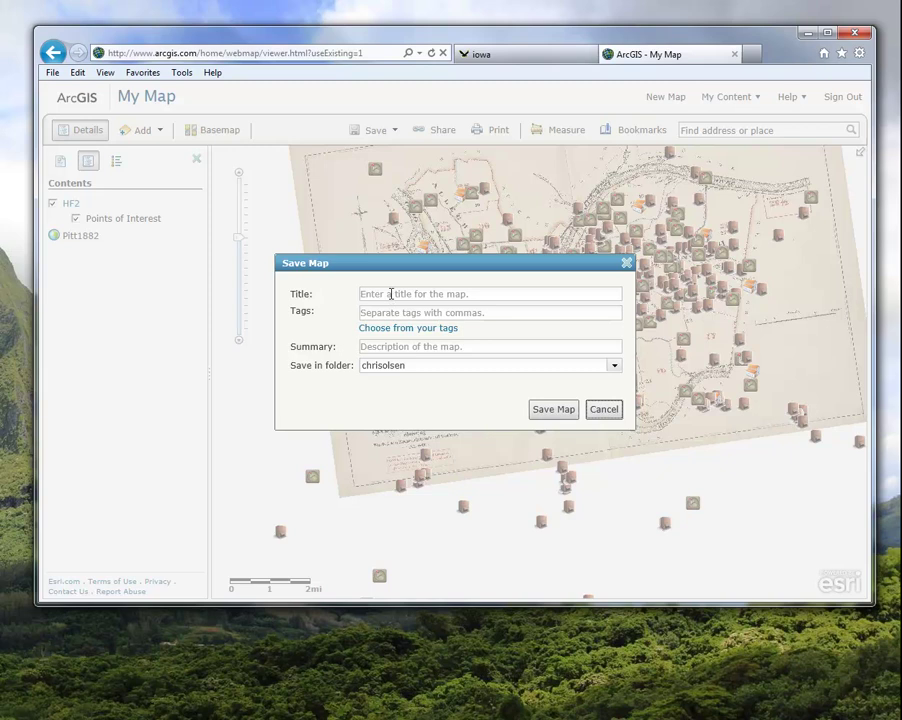
click(390, 293)
text(Historic Pitts)
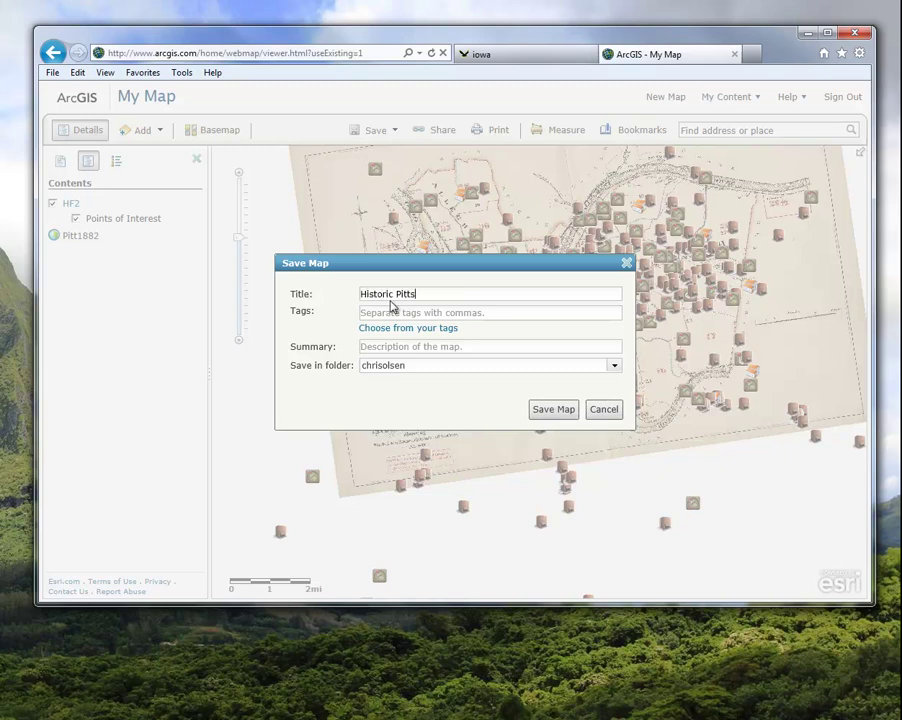
text(burgh Locations)
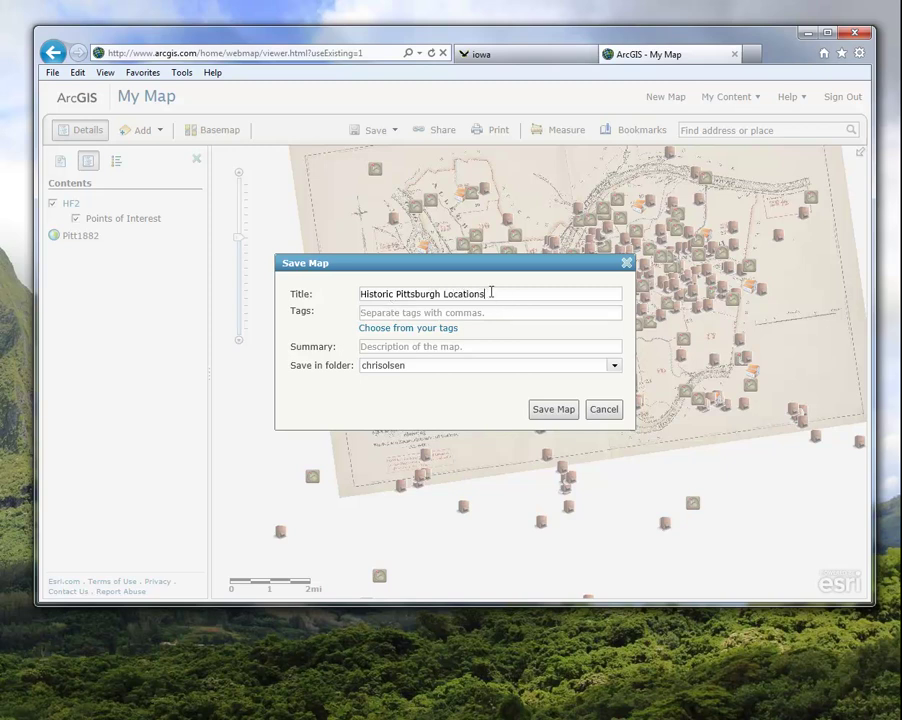
drag(484, 293, 320, 298)
key(ctrl+c)
key(Tab)
key(ctrl+v)
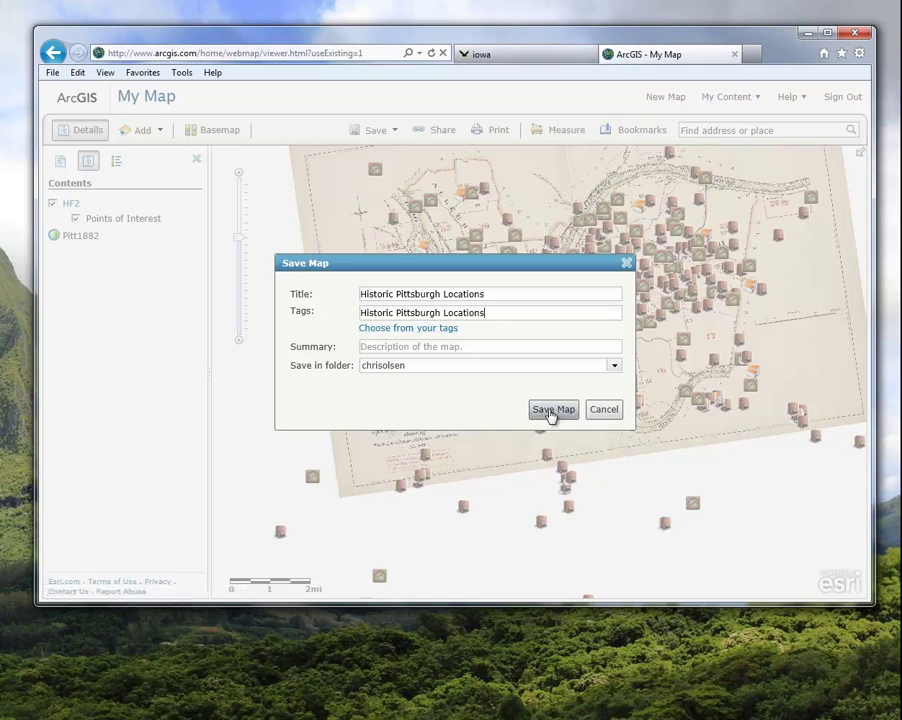
click(551, 412)
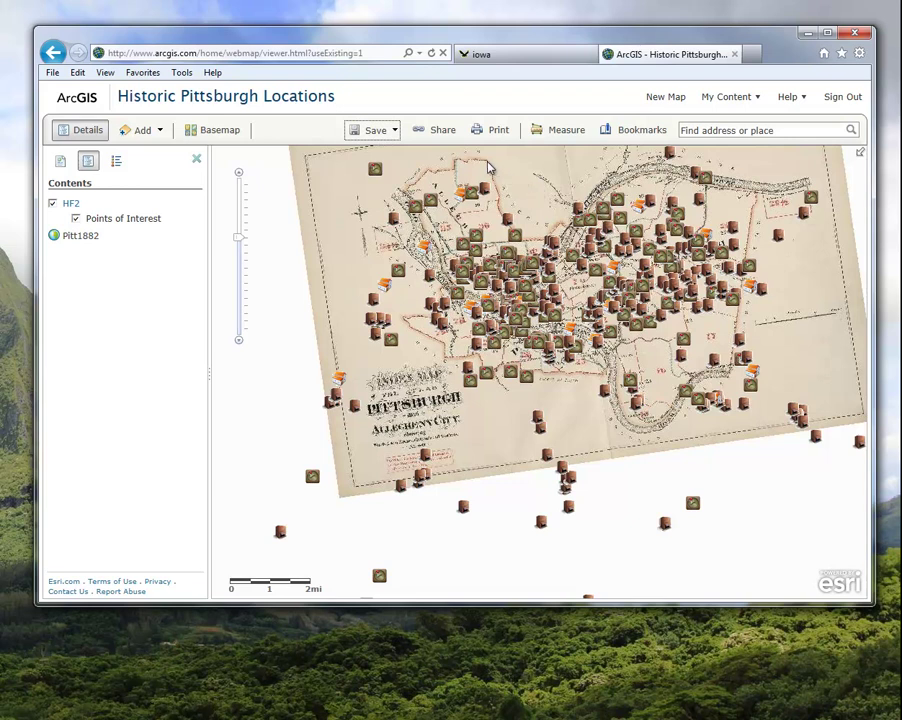
Share the map with Everyone (public) and close the sharing window
click(440, 136)
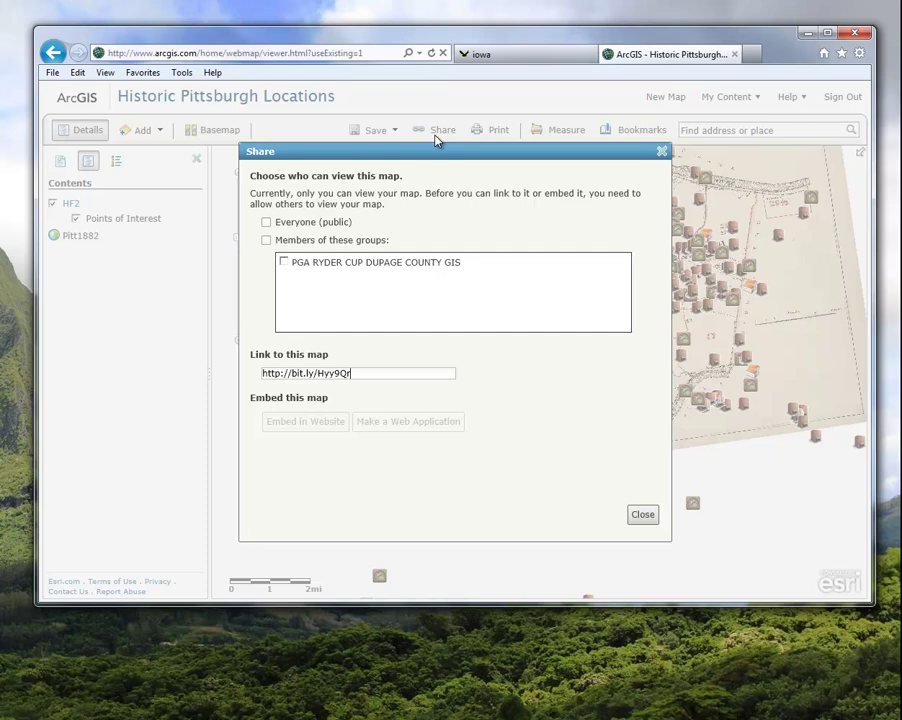
click(265, 223)
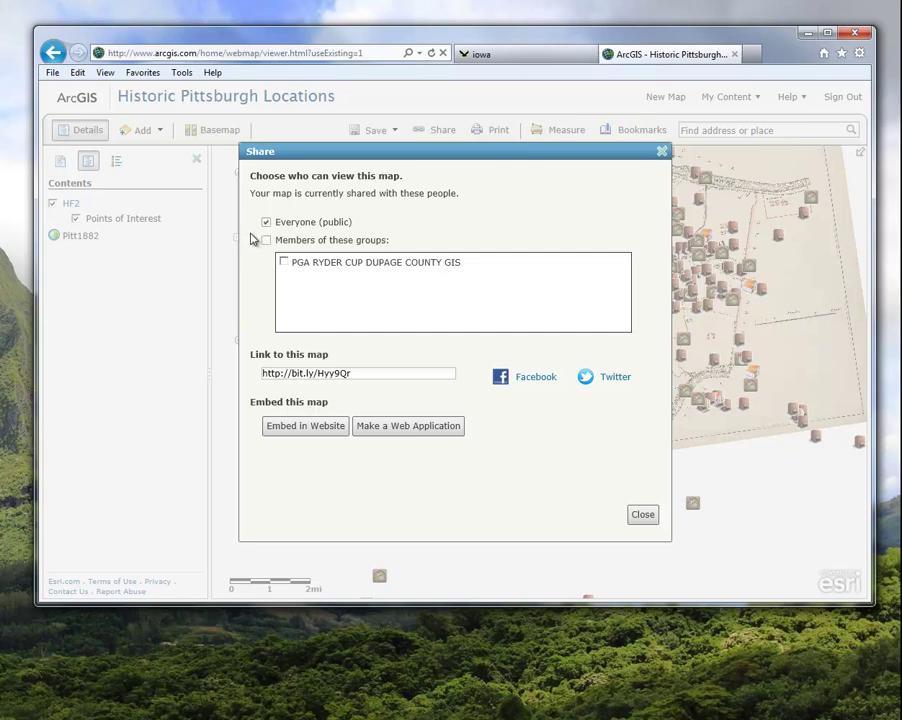
click(643, 517)
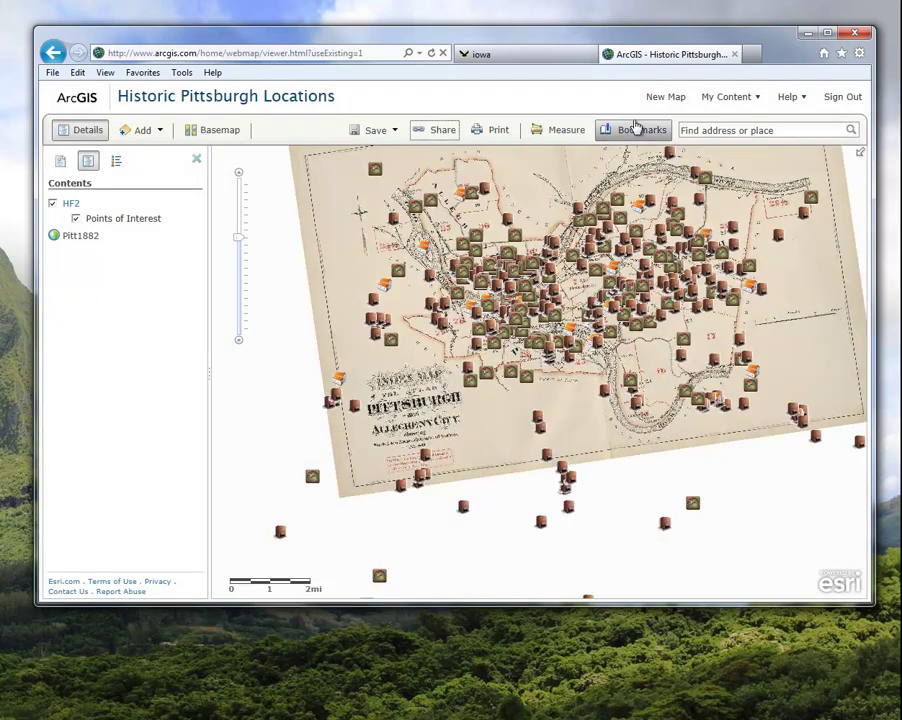
Open the Historic Pittsburgh Locations item from My Content
click(735, 97)
click(729, 119)
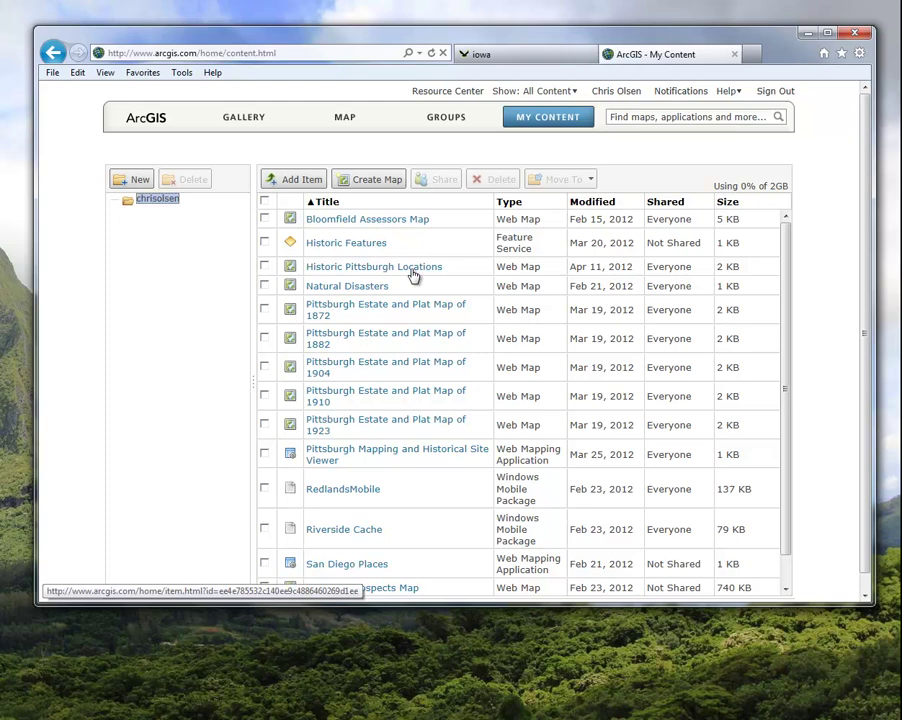
click(411, 270)
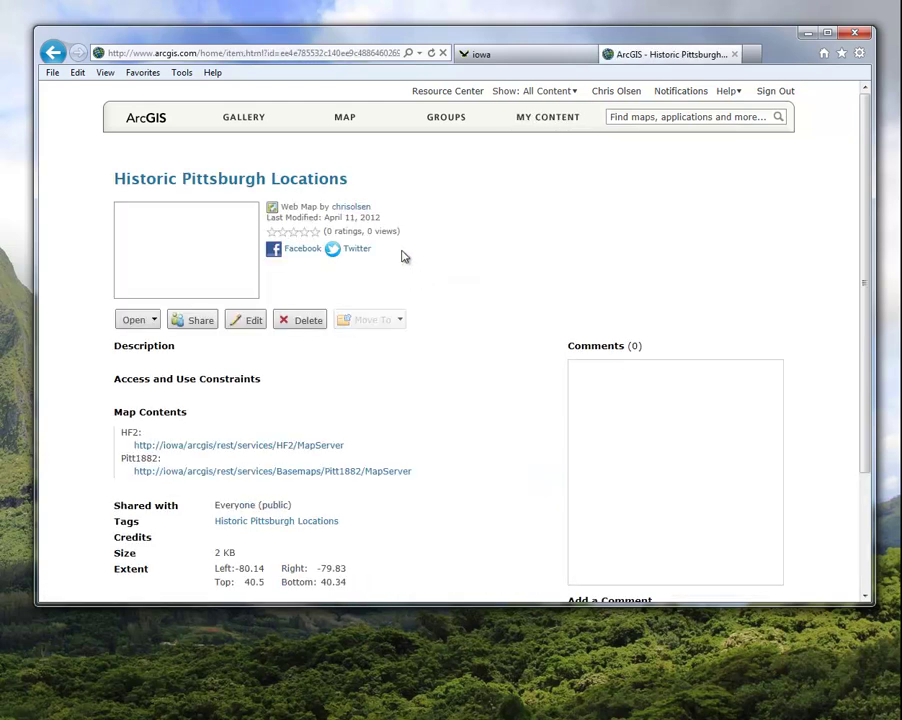
Select the item ID after id= in the item page's address bar
click(282, 58)
click(280, 57)
click(270, 57)
click(275, 55)
drag(262, 55, 404, 58)
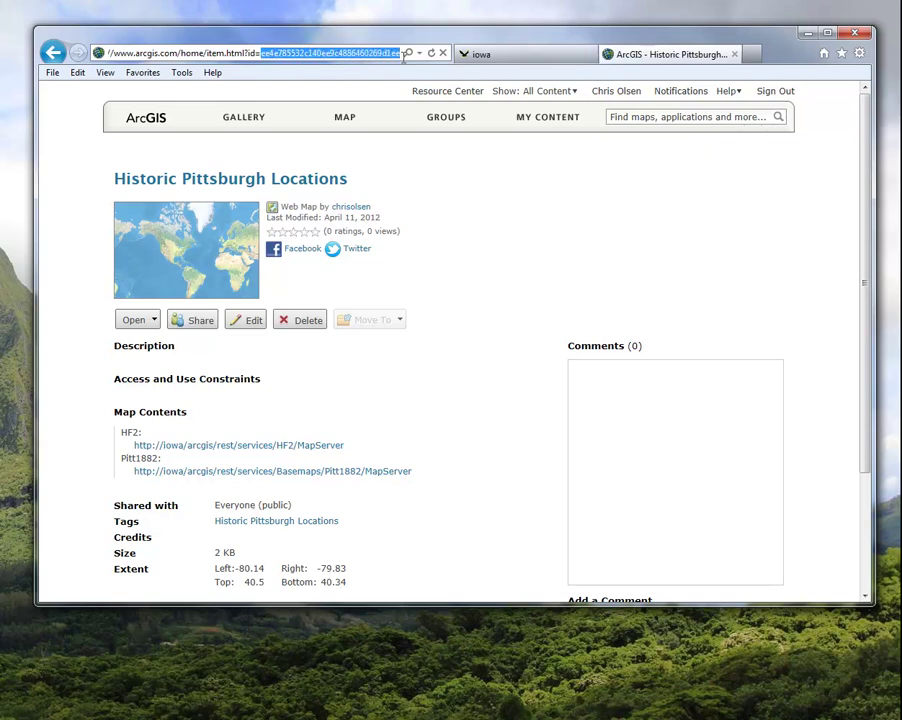
click(326, 75)
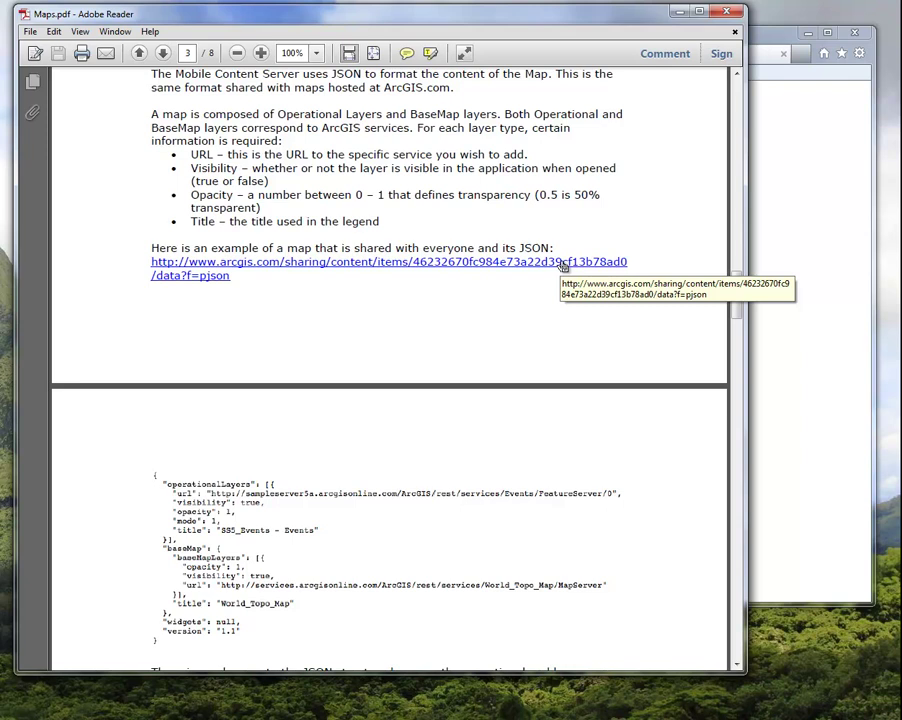
Open the guide's example arcgis.com data?f=pjson link from Maps.pdf in the browser
drag(260, 270, 228, 284)
click(240, 288)
double_click(223, 280)
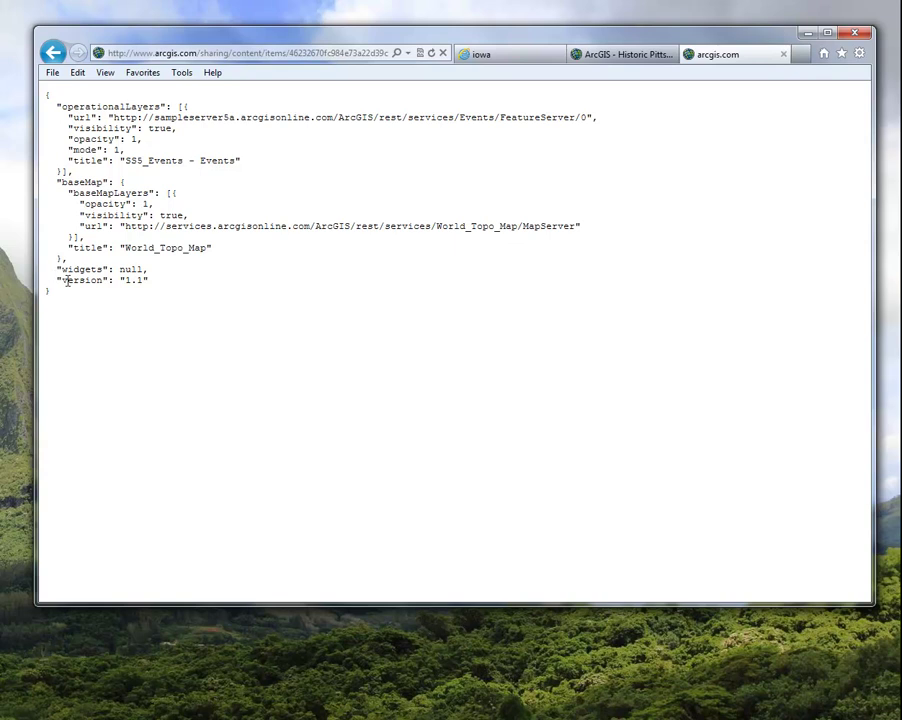
Replace the example item ID in the JSON URL with the Historic Pittsburgh Locations ID and load it
click(302, 53)
drag(196, 53, 333, 53)
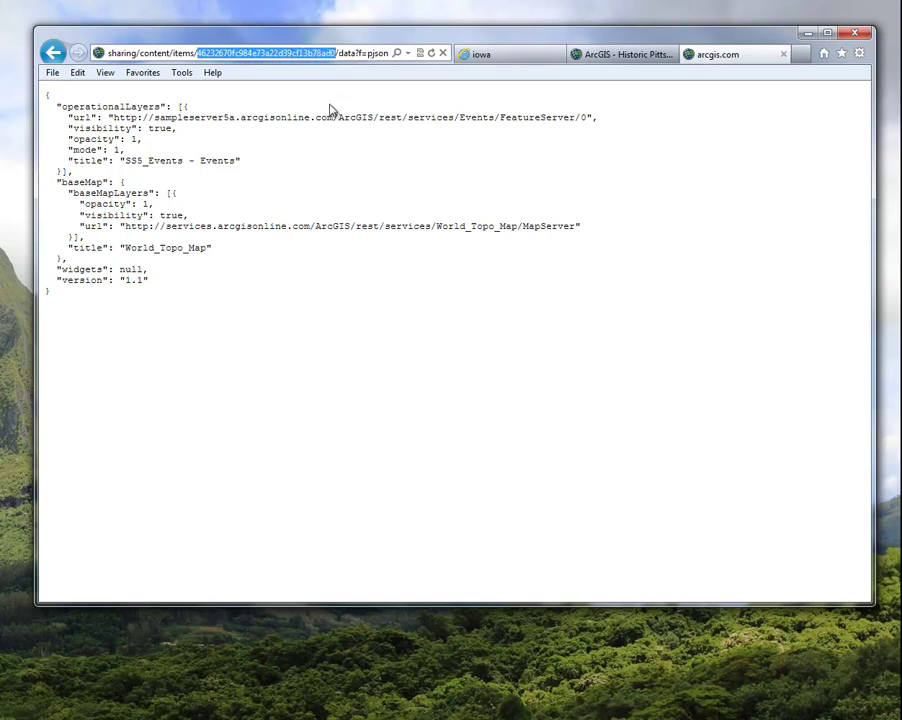
click(597, 55)
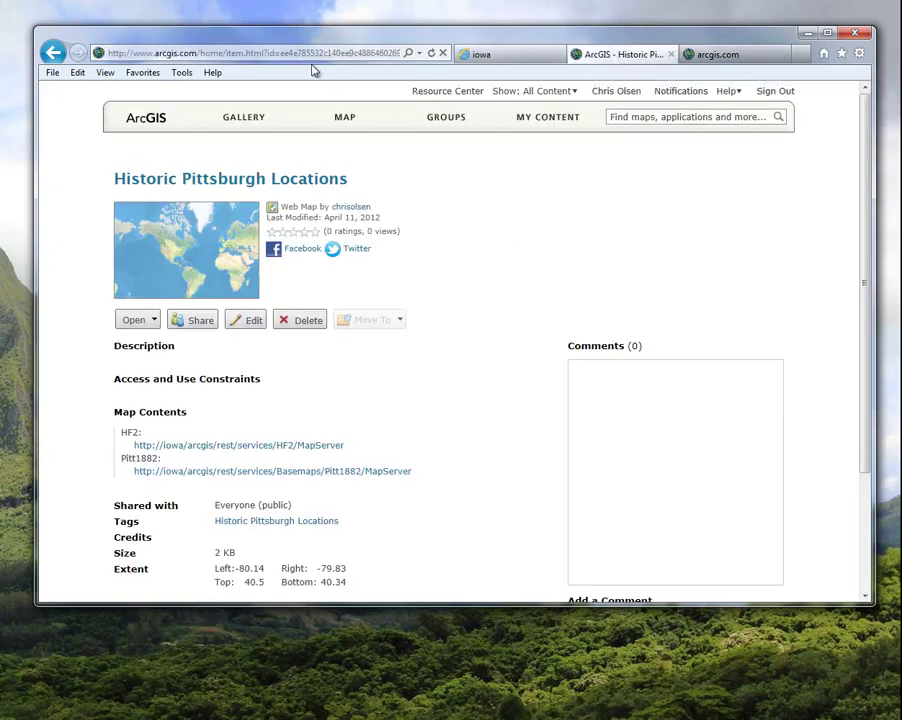
click(267, 55)
drag(263, 53, 400, 53)
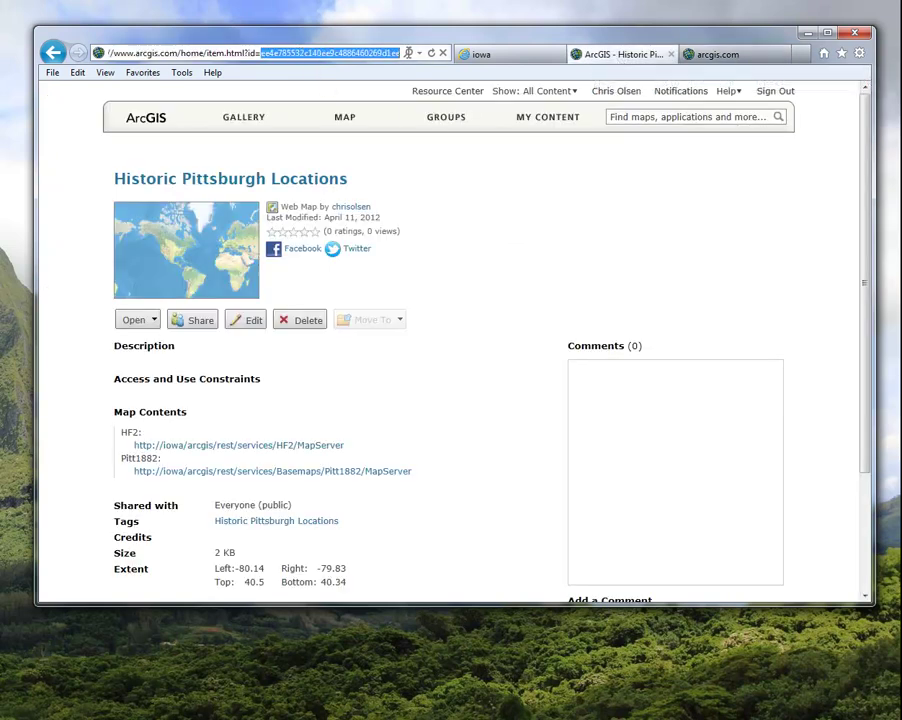
click(716, 56)
click(281, 57)
drag(197, 53, 336, 53)
key(ctrl+v)
key(Return)
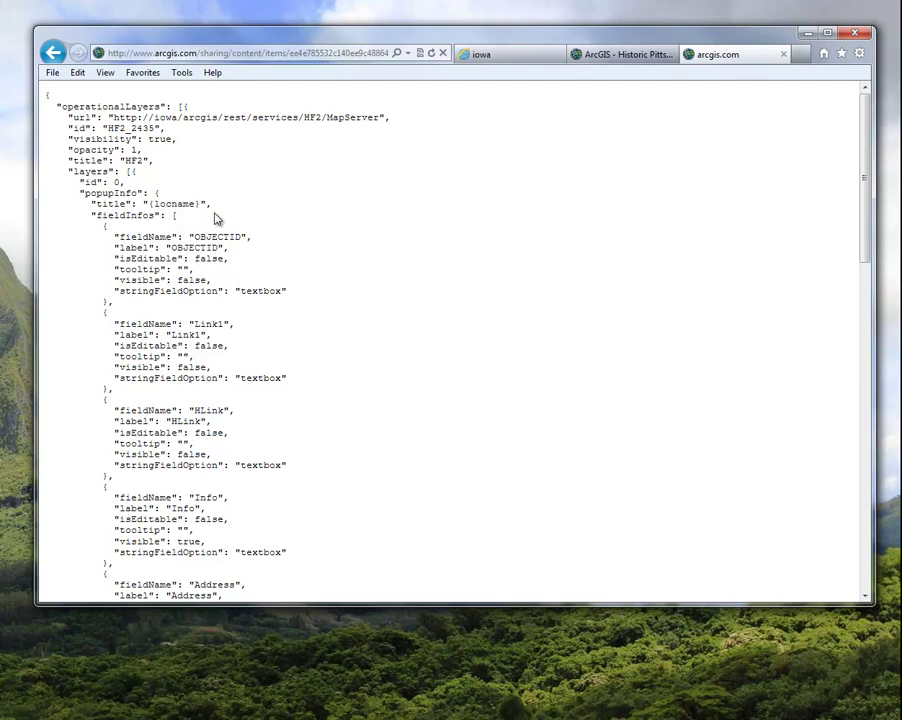
Scroll through the Historic Pittsburgh Locations JSON, checking its layers and Pitt1882 basemap
scroll(213, 375, down, 5)
scroll(213, 375, down, 9)
scroll(227, 377, down, 3)
scroll(246, 450, up, 12)
scroll(268, 437, up, 4)
drag(73, 106, 169, 137)
click(207, 158)
scroll(140, 206, down, 4)
scroll(140, 206, up, 3)
drag(143, 125, 86, 137)
scroll(225, 327, down, 17)
drag(97, 499, 120, 511)
Clear the partial selection and select all of the JSON text
click(313, 550)
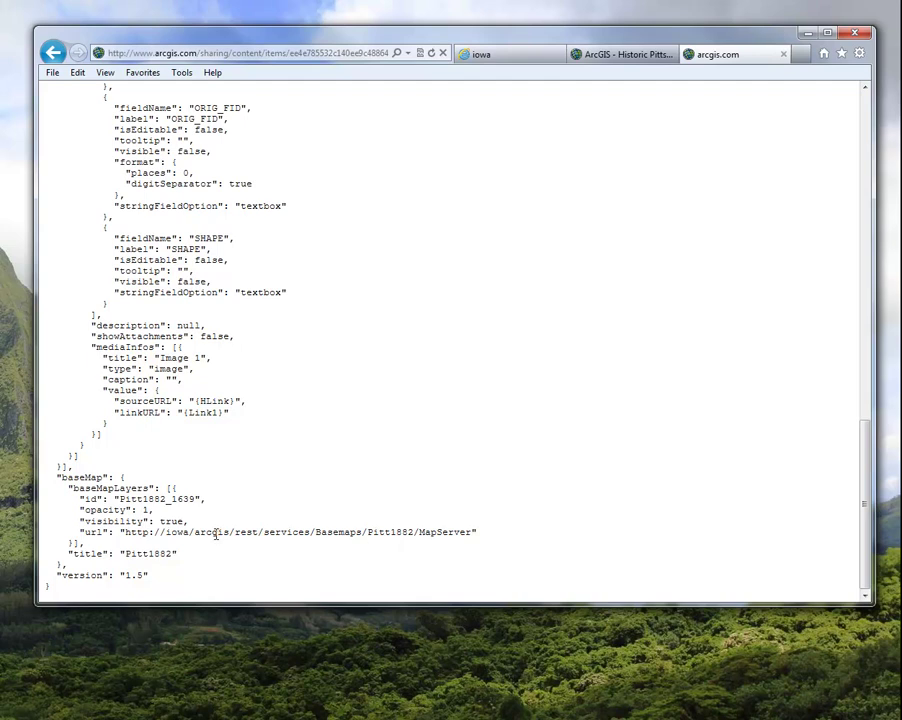
scroll(215, 535, up, 17)
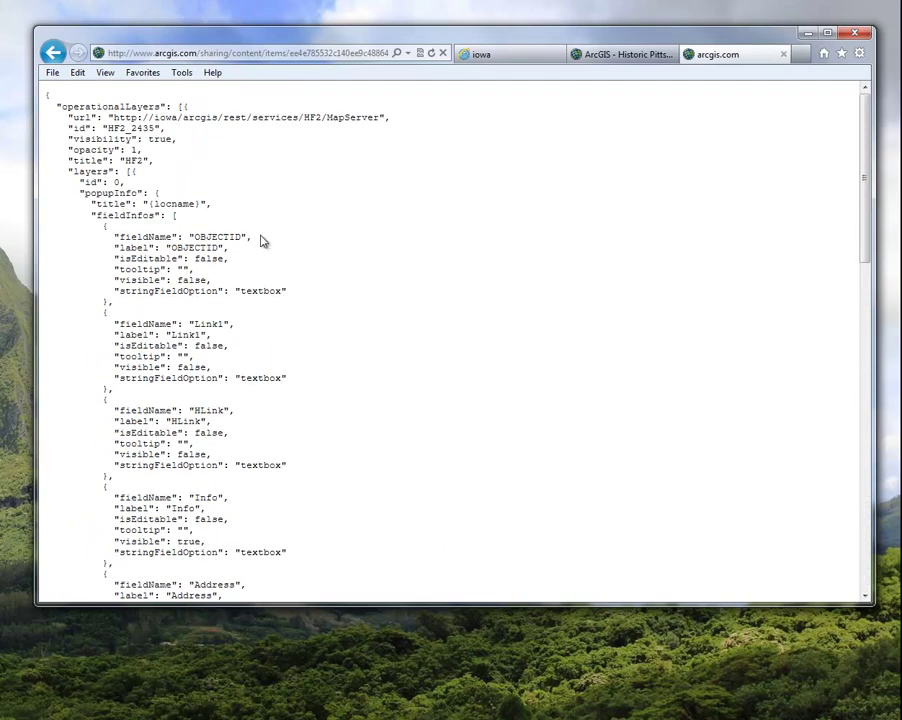
right_click(235, 110)
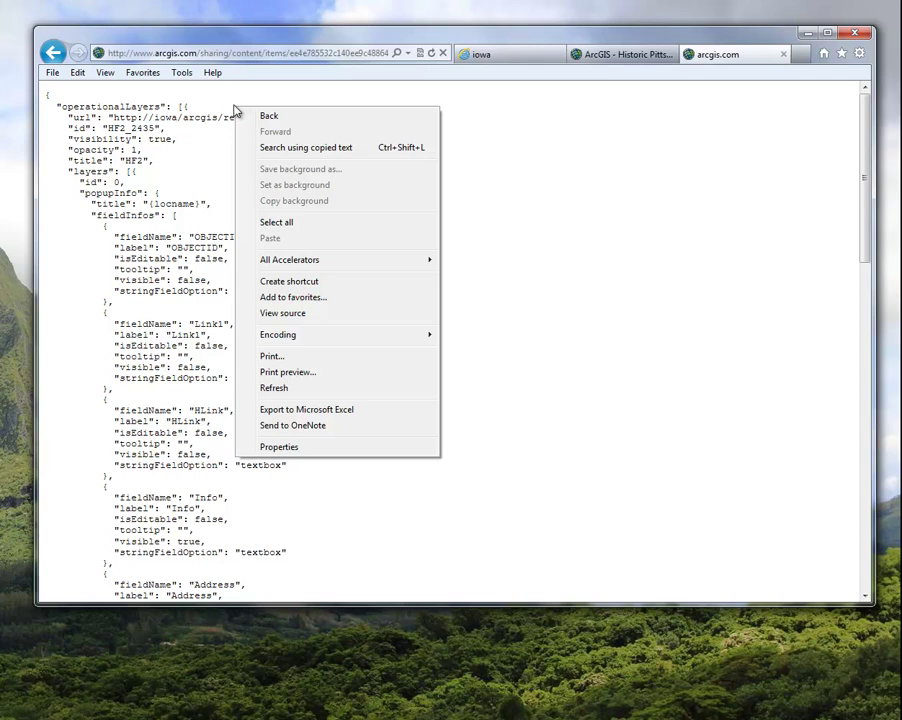
click(278, 224)
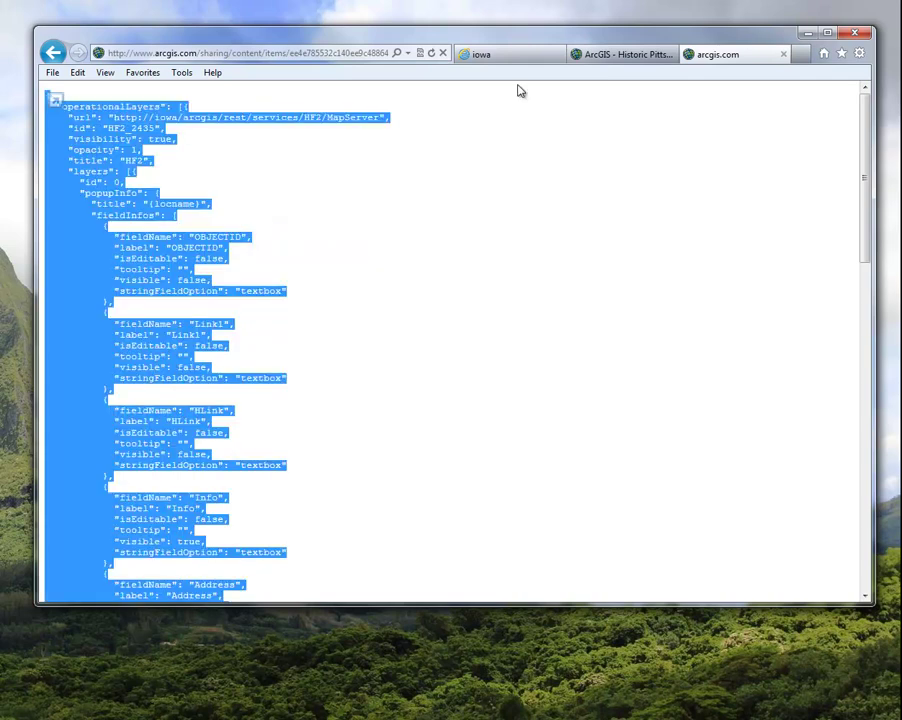
Paste the copied map JSON into the mobile content add-item form's Text field
click(495, 58)
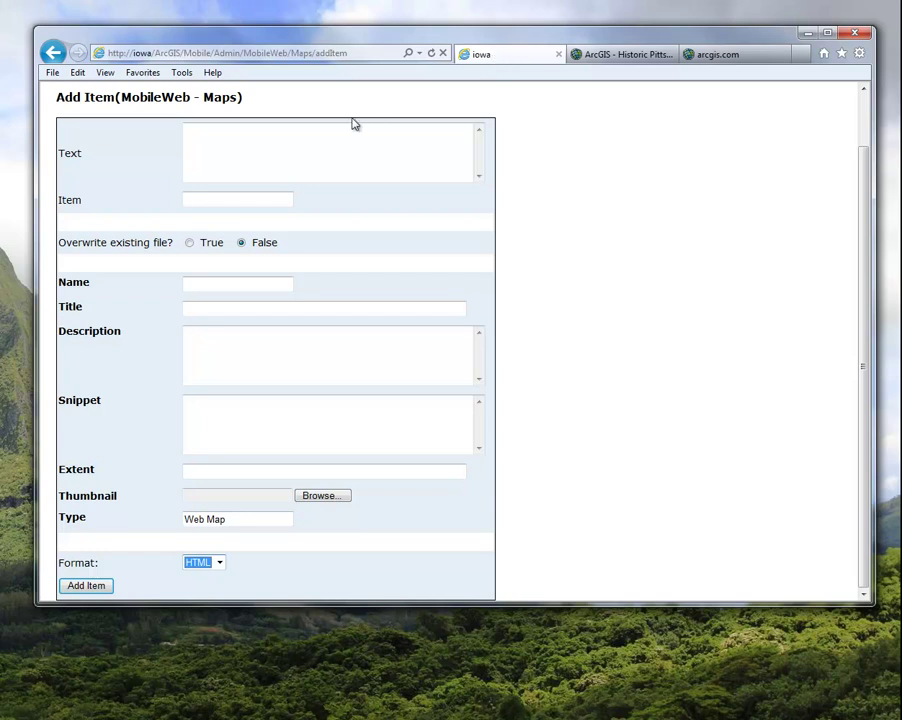
click(209, 150)
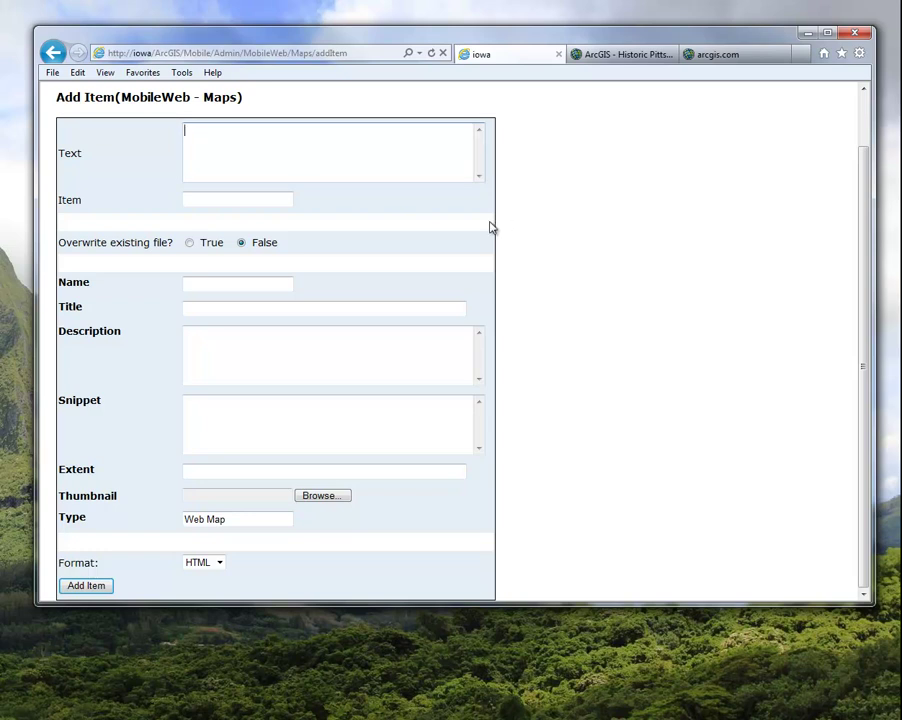
key(ctrl+v)
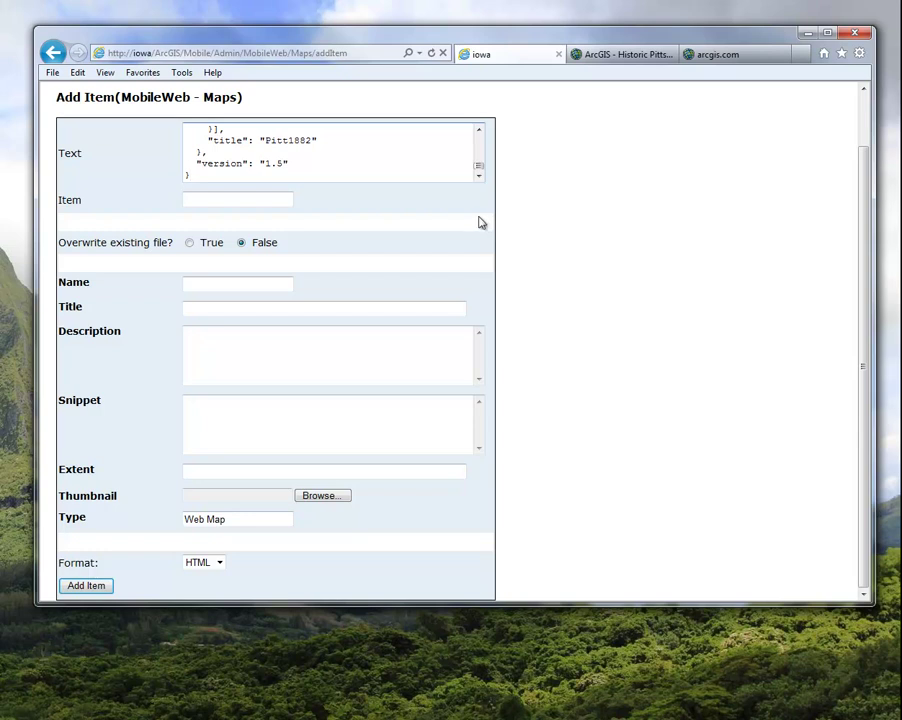
Name the item PittLocations, title it 'Historic Pittsburgh Locations', and add it
click(215, 205)
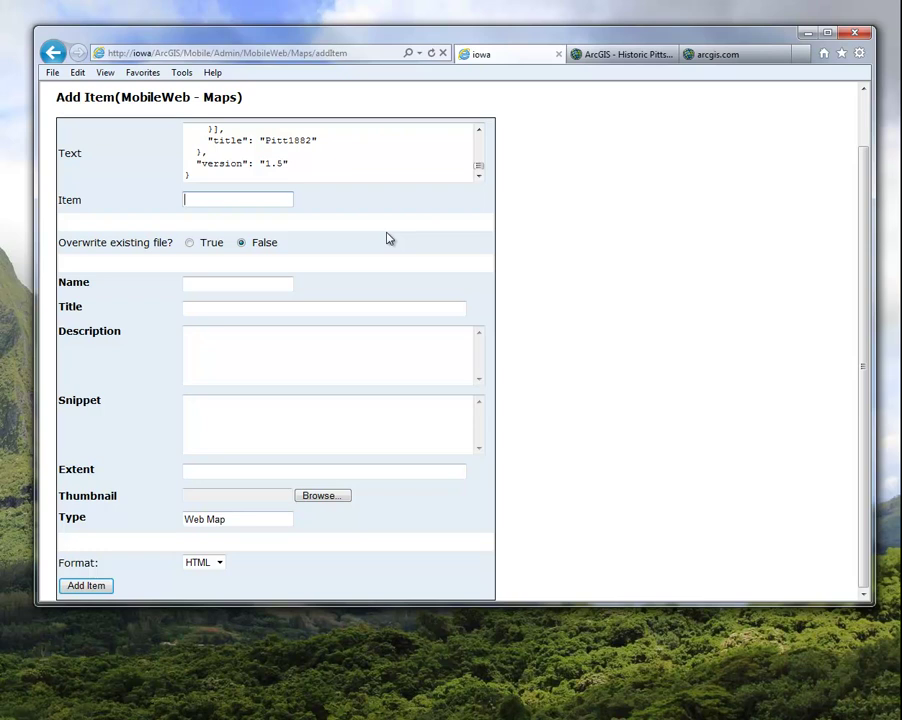
text(PittLocattion)
key(BackSpace)
key(BackSpace)
key(BackSpace)
key(BackSpace)
text(ions)
click(293, 282)
key(Tab)
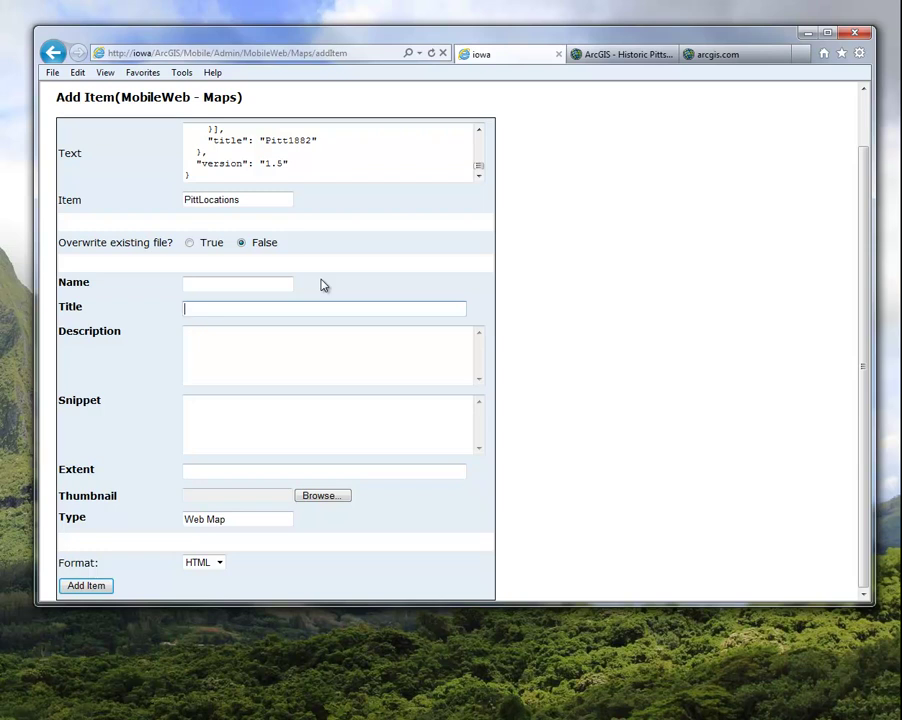
text(istoric Pittsburgh Locations)
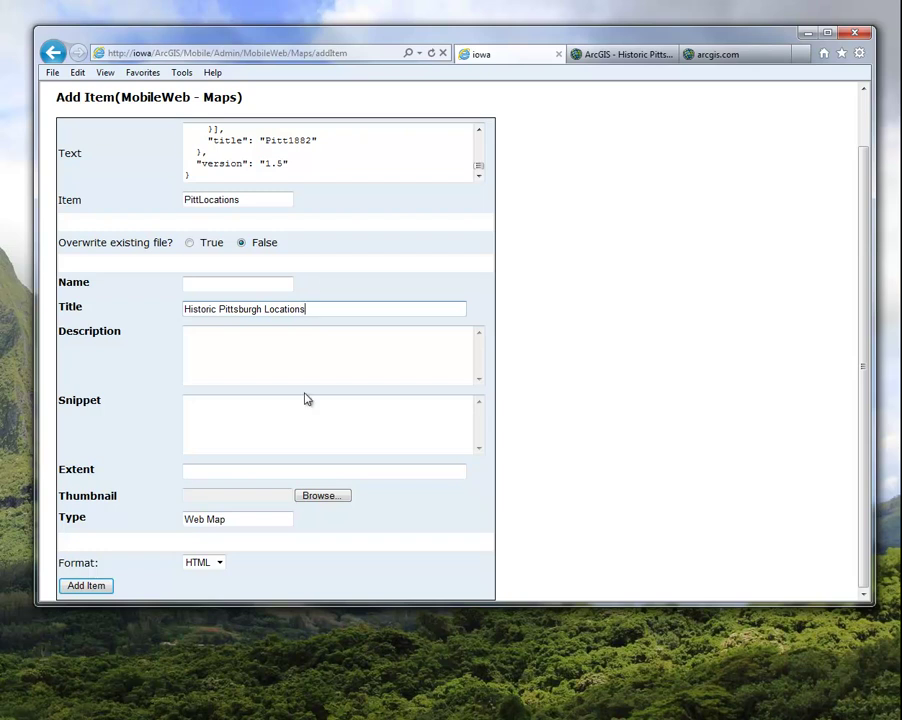
click(99, 591)
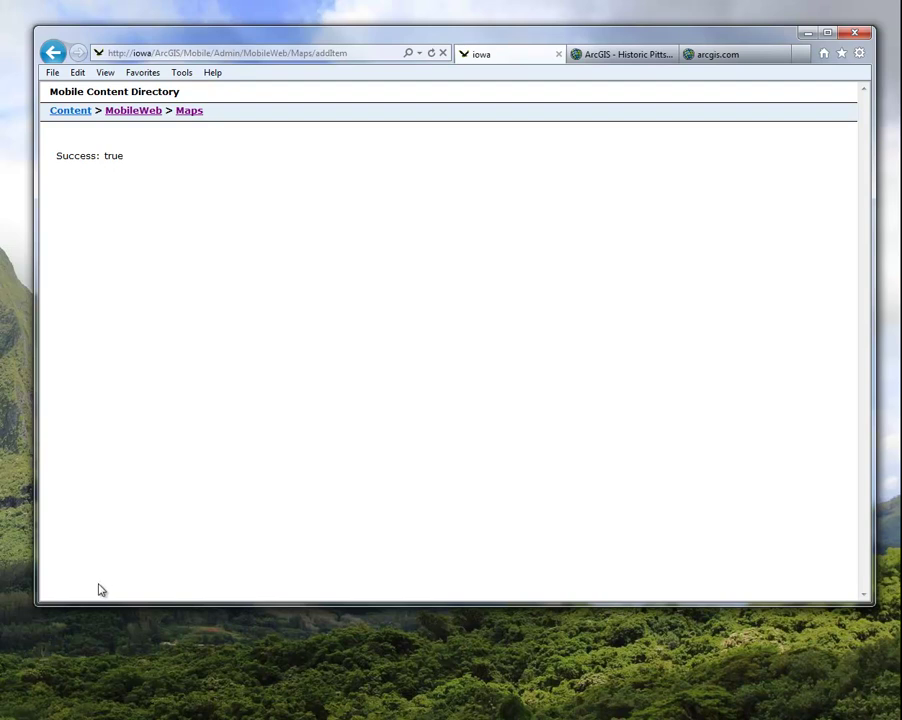
From the Maps folder, open PittLocations to check its Web Map type and 3778 size
drag(54, 155, 123, 157)
click(121, 156)
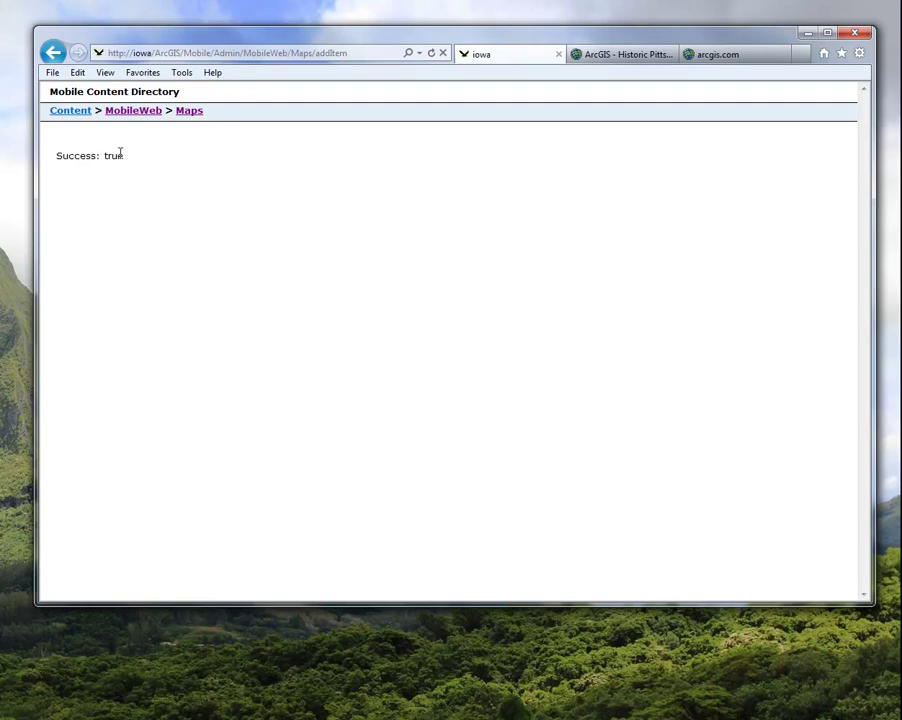
click(189, 113)
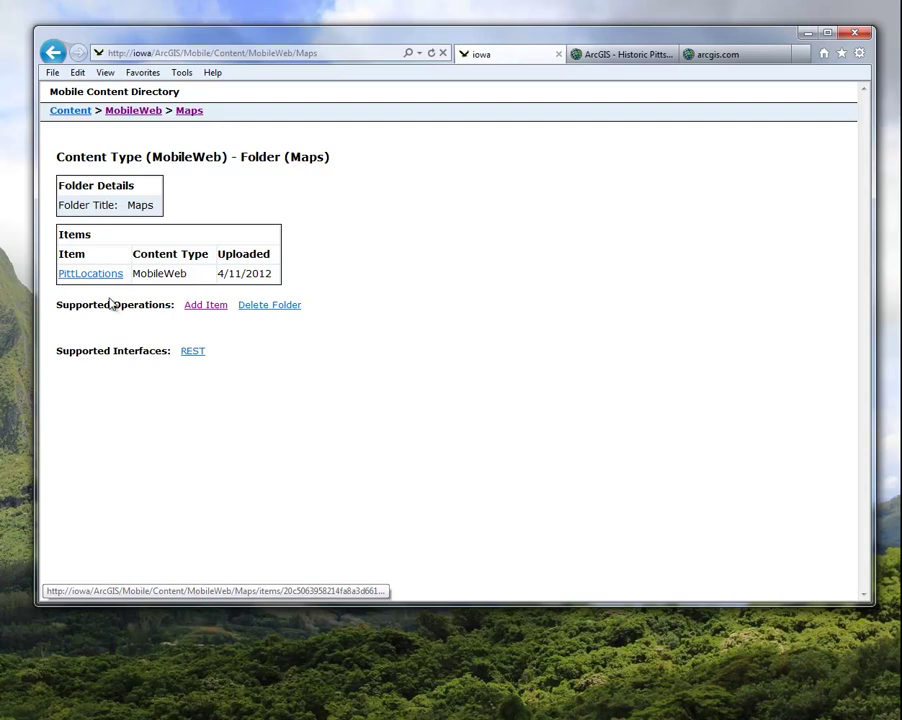
click(91, 276)
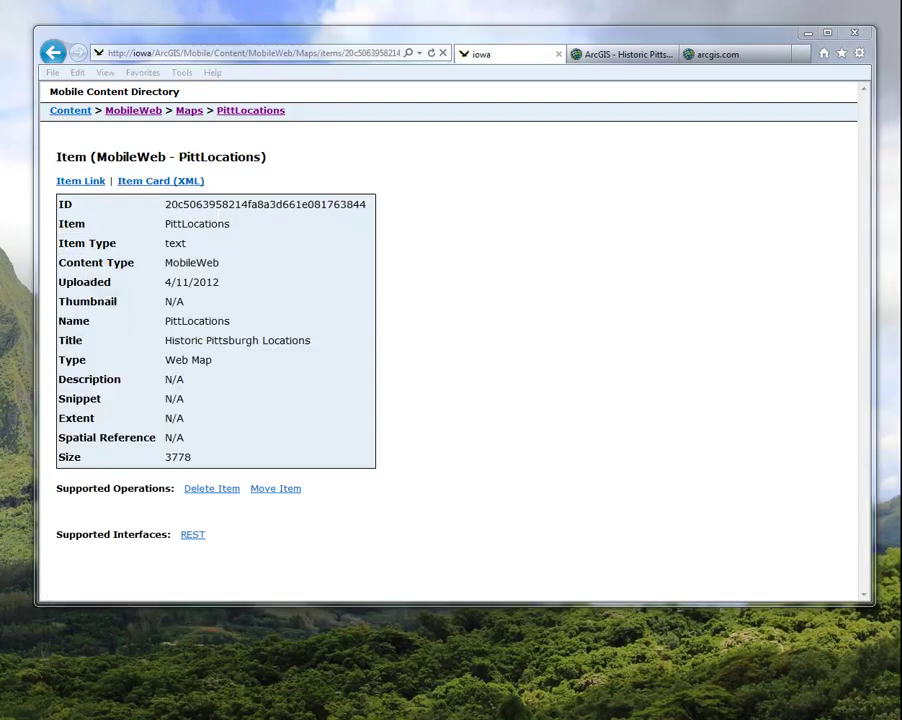